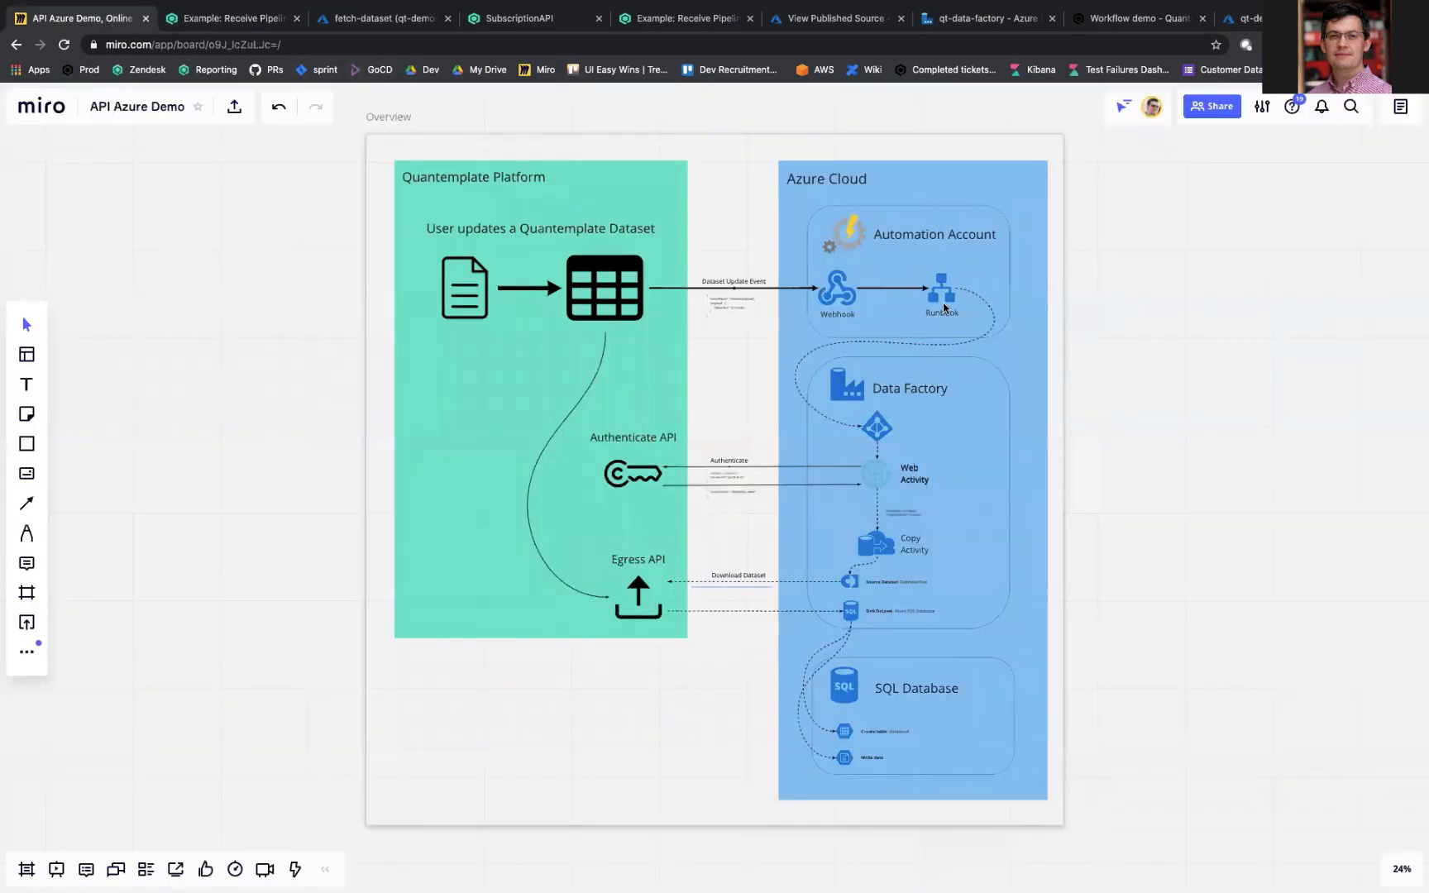
Step: Open the fetch-dataset runbook in the Azure portal, inspect the form for creating a new webhook, and leave it without creating one
{"action": "left_click", "coordinate": [389, 20]}
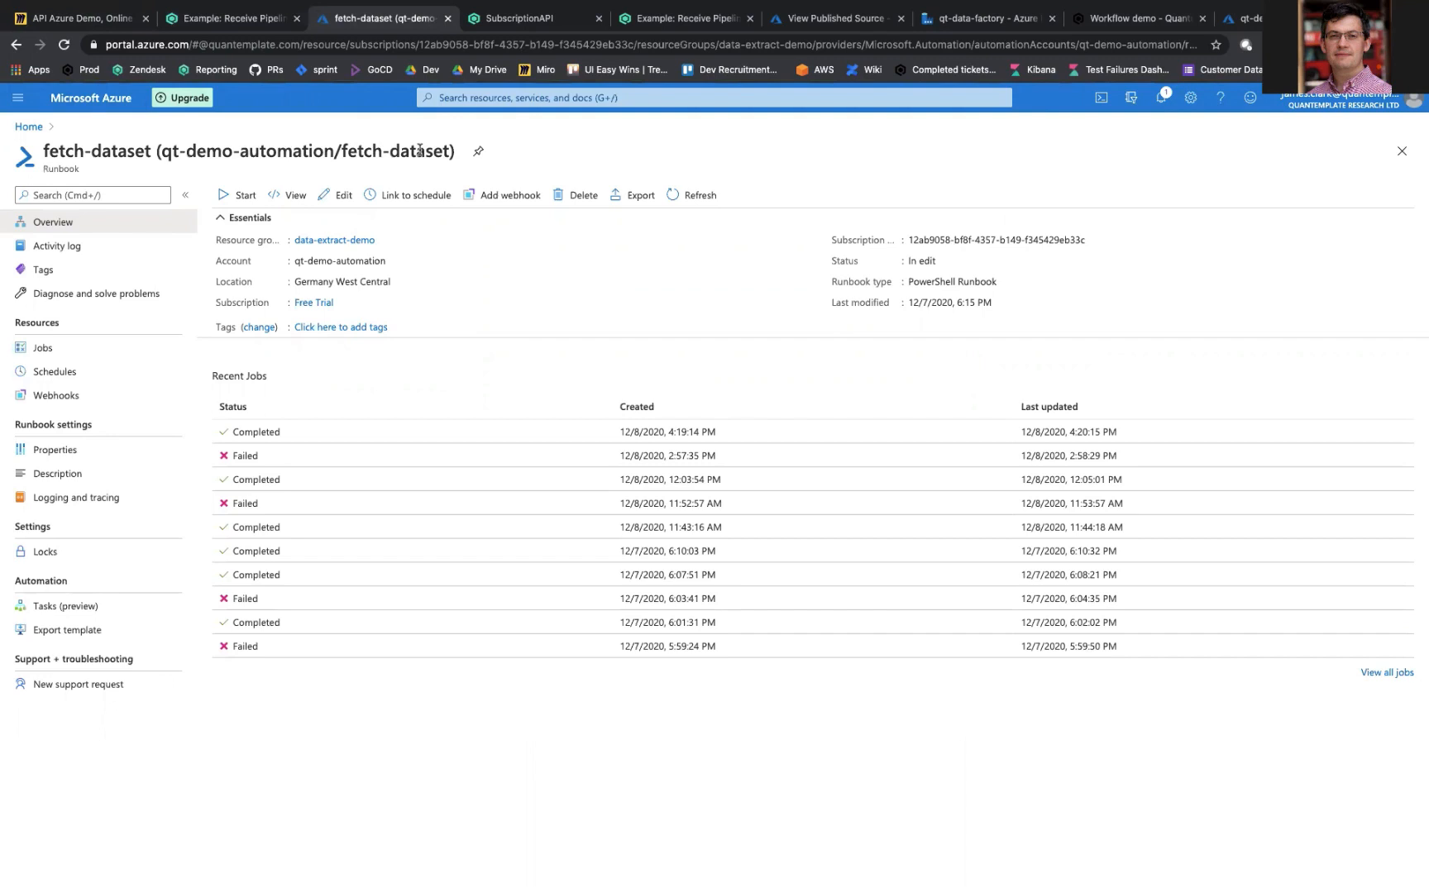
{"action": "left_click", "coordinate": [501, 196]}
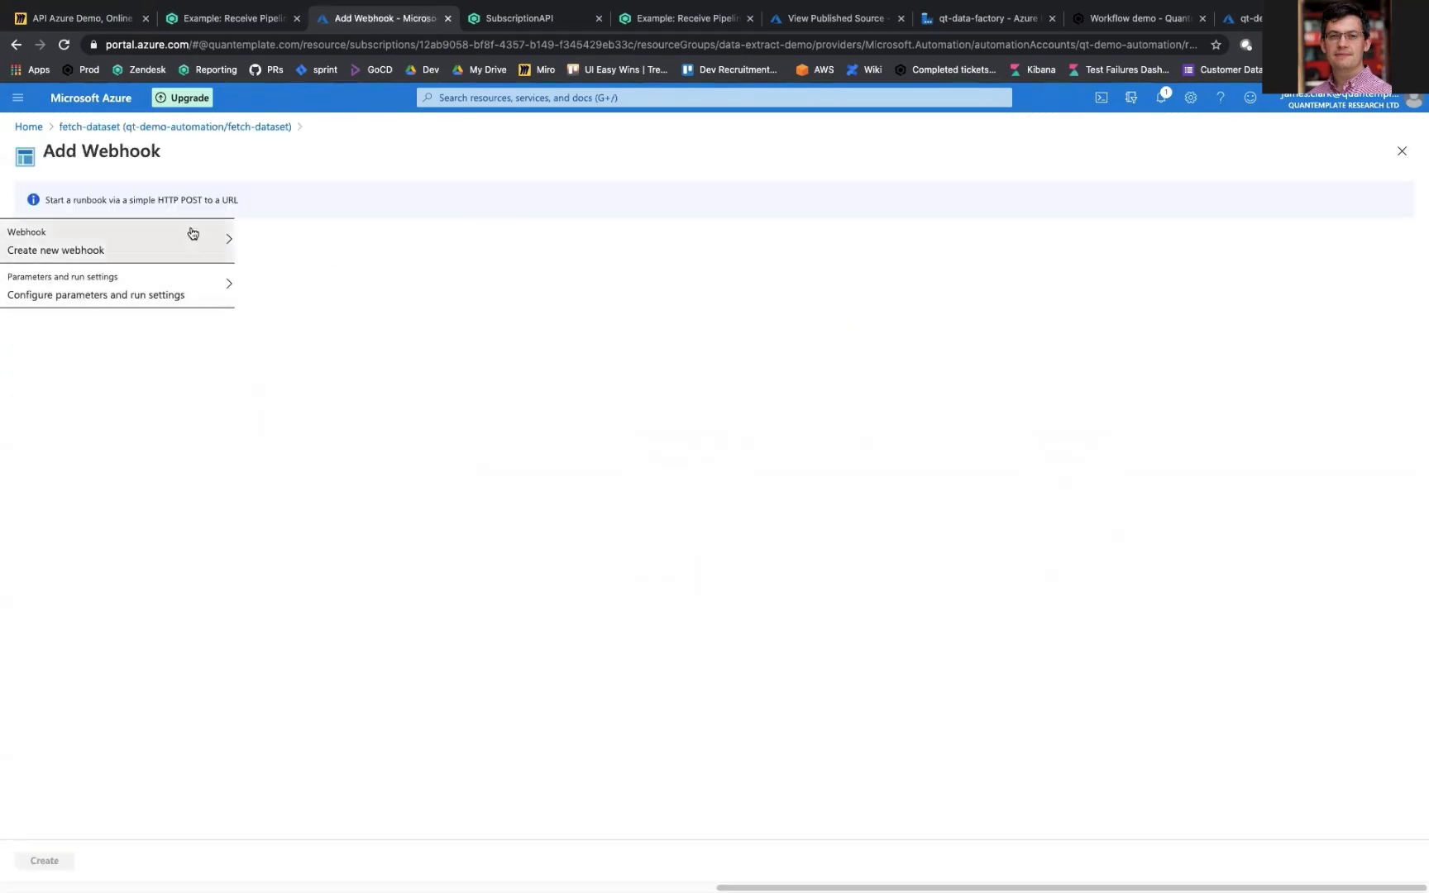
{"action": "left_click", "coordinate": [193, 234]}
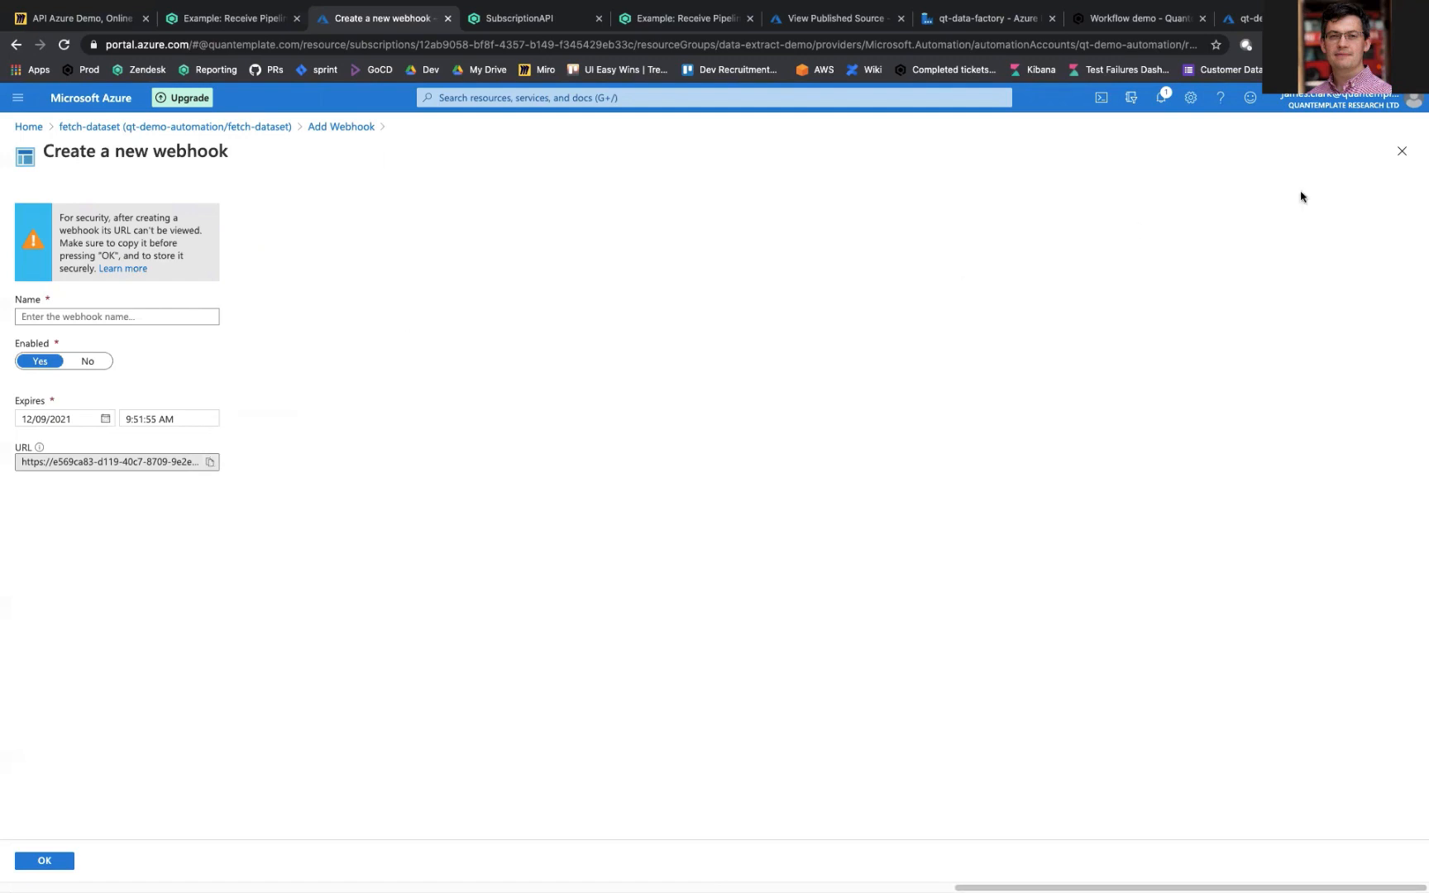
{"action": "left_click", "coordinate": [1402, 153]}
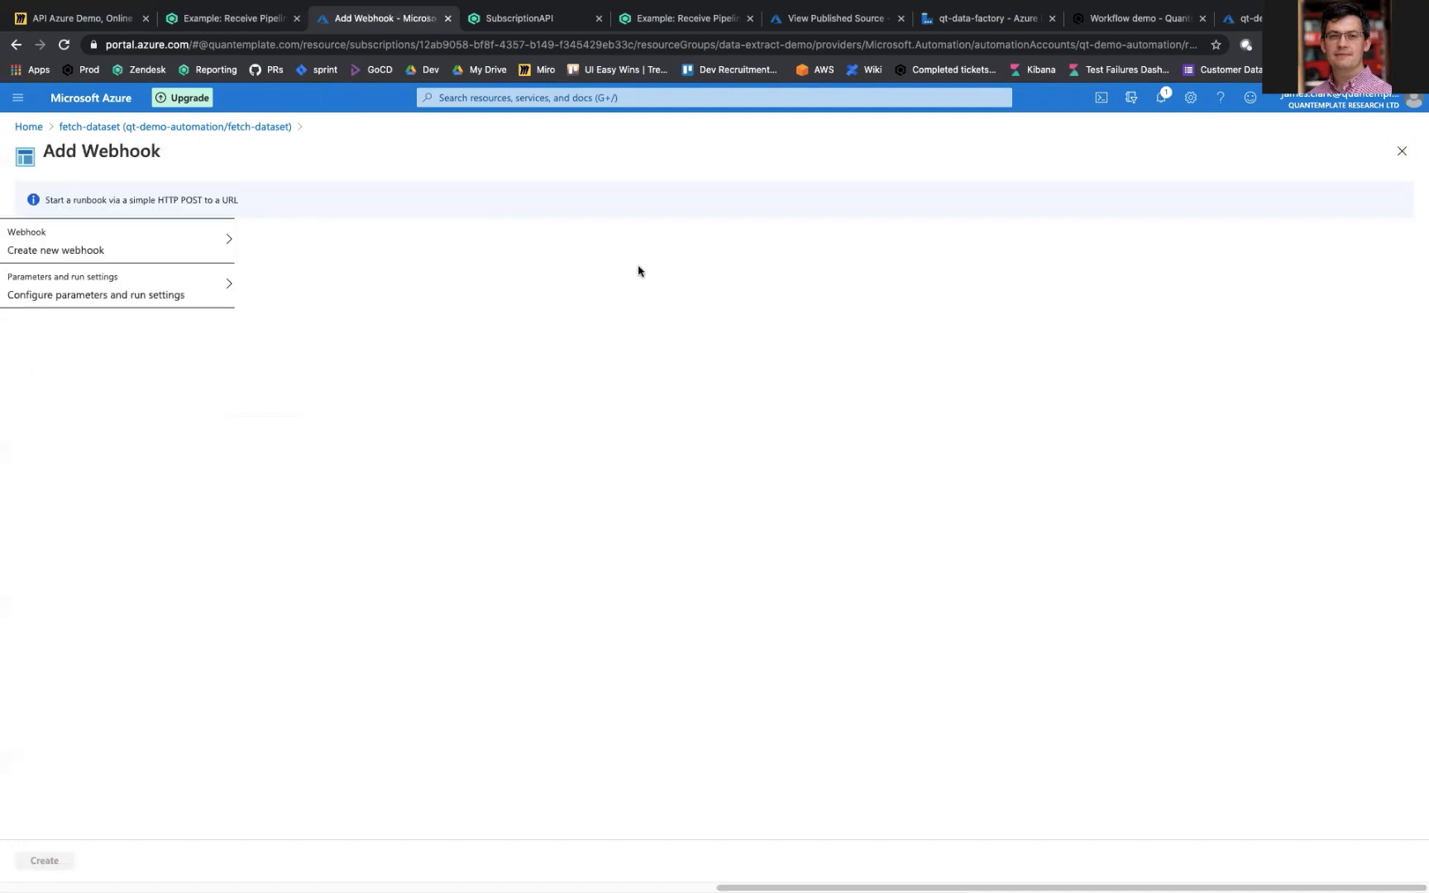
{"action": "left_click", "coordinate": [1402, 151]}
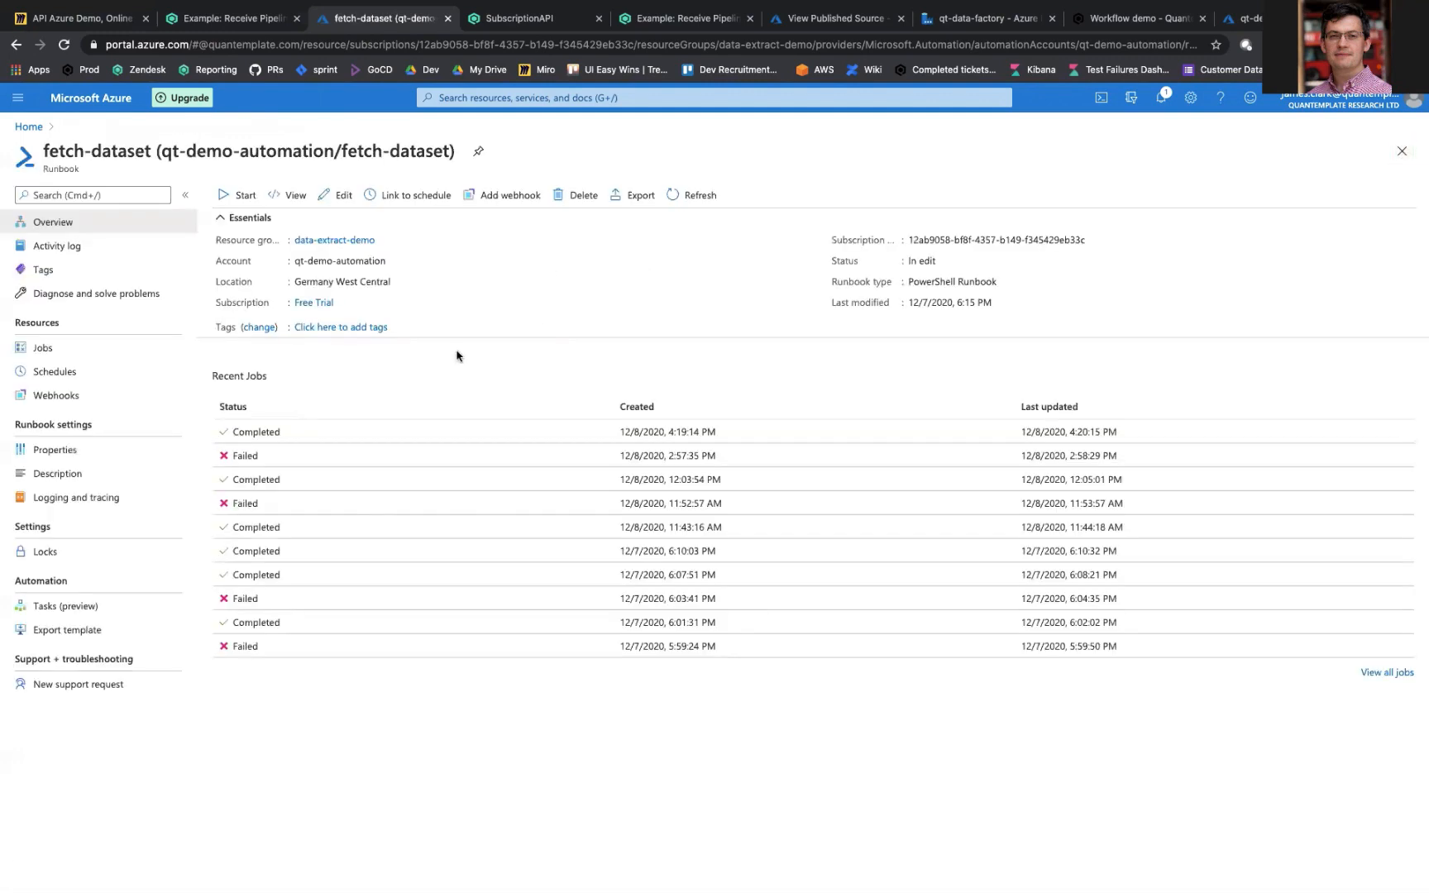
Step: Inspect the WEBHOOKDATA input of the 12/8/2020, 4:19 PM job, highlighting its event name and dataset ID, and return to the runbook
{"action": "left_click", "coordinate": [365, 433]}
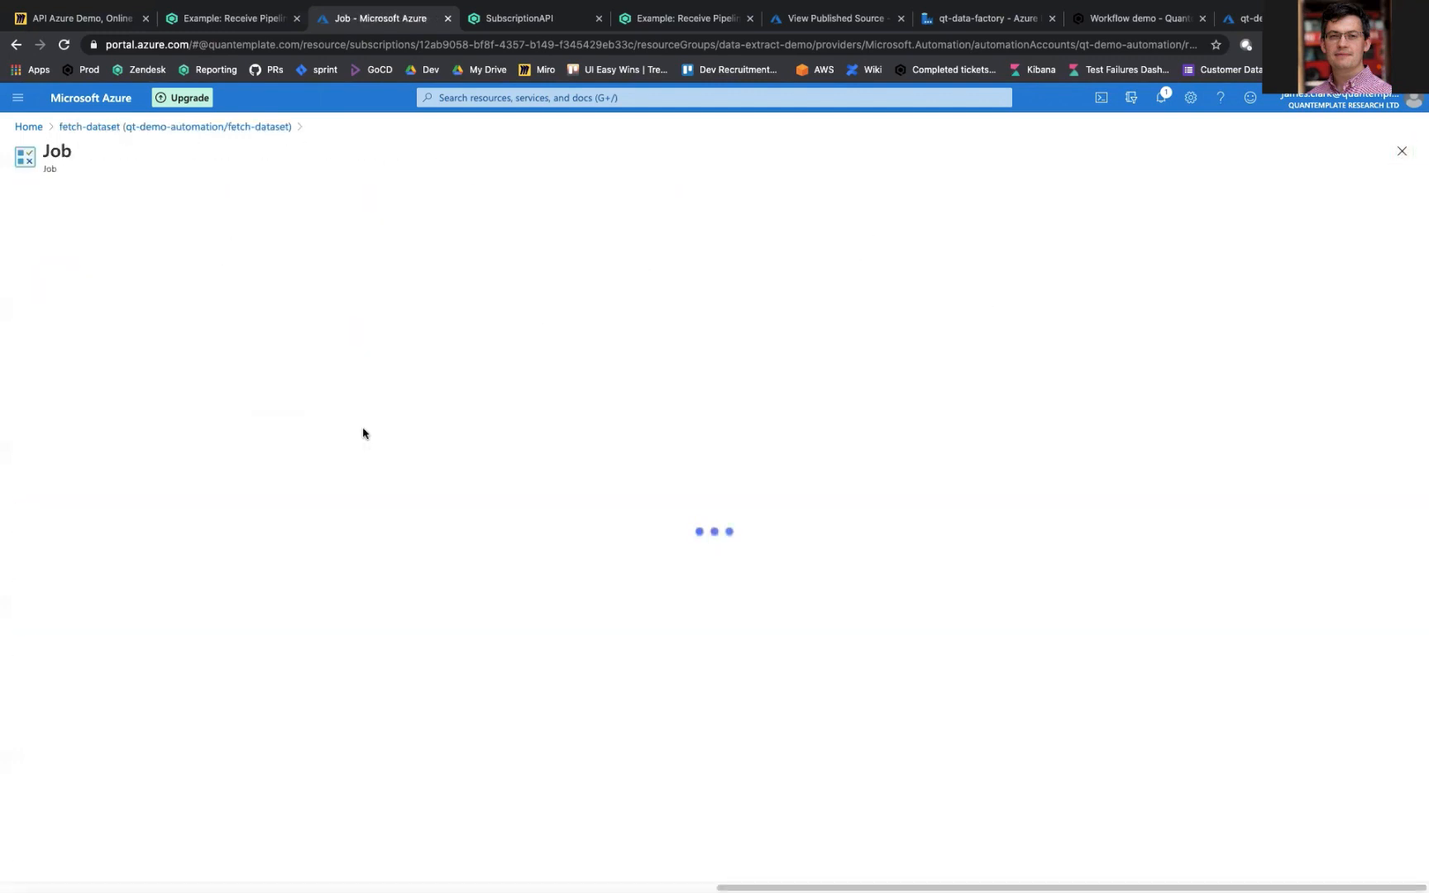
{"action": "left_click", "coordinate": [922, 404]}
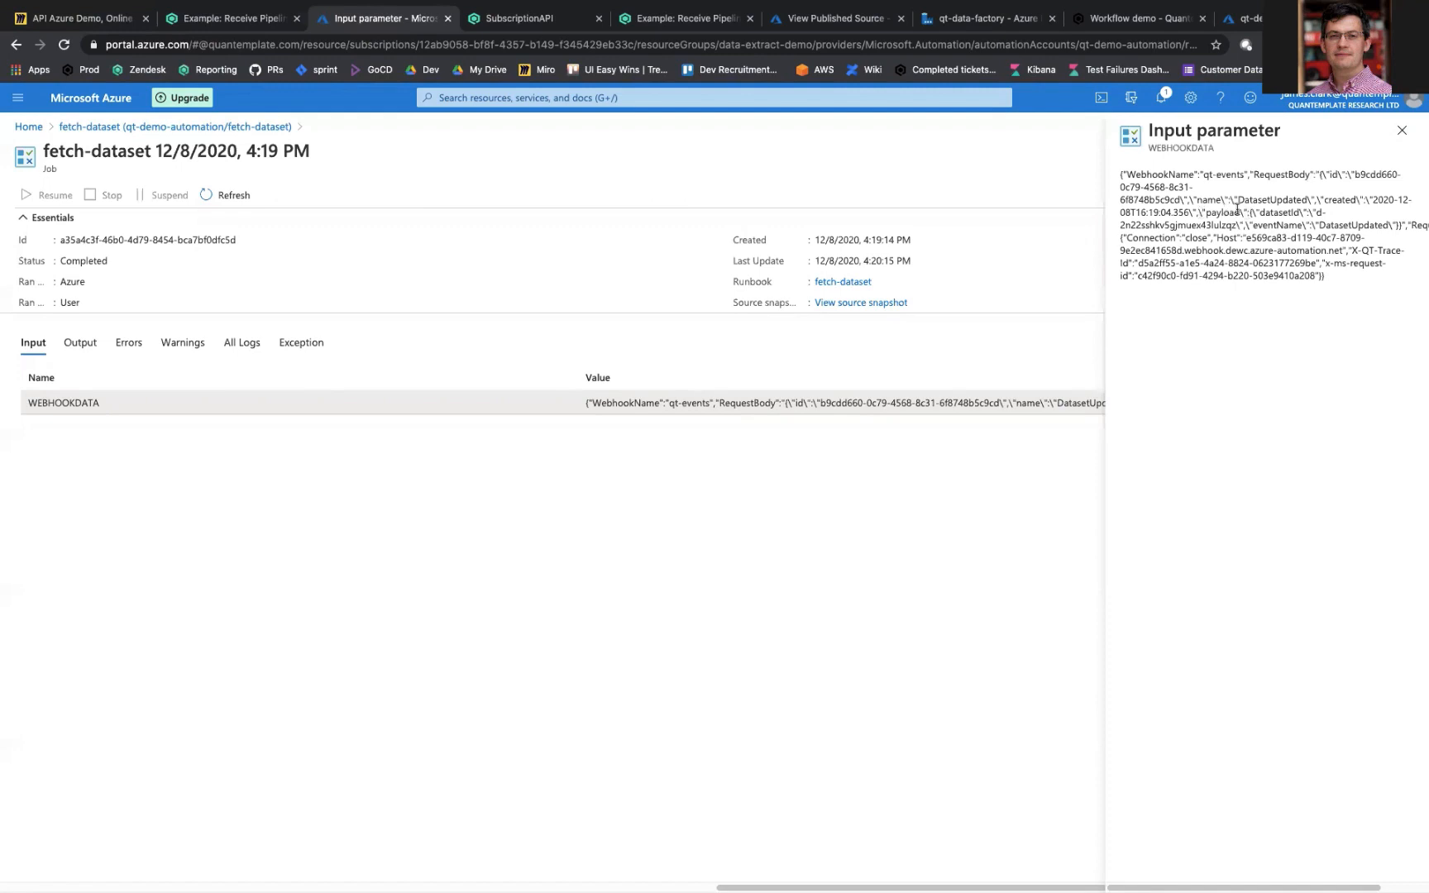
{"action": "double_click", "coordinate": [1260, 196]}
{"action": "left_click_drag", "start_coordinate": [1265, 225], "coordinate": [1357, 224]}
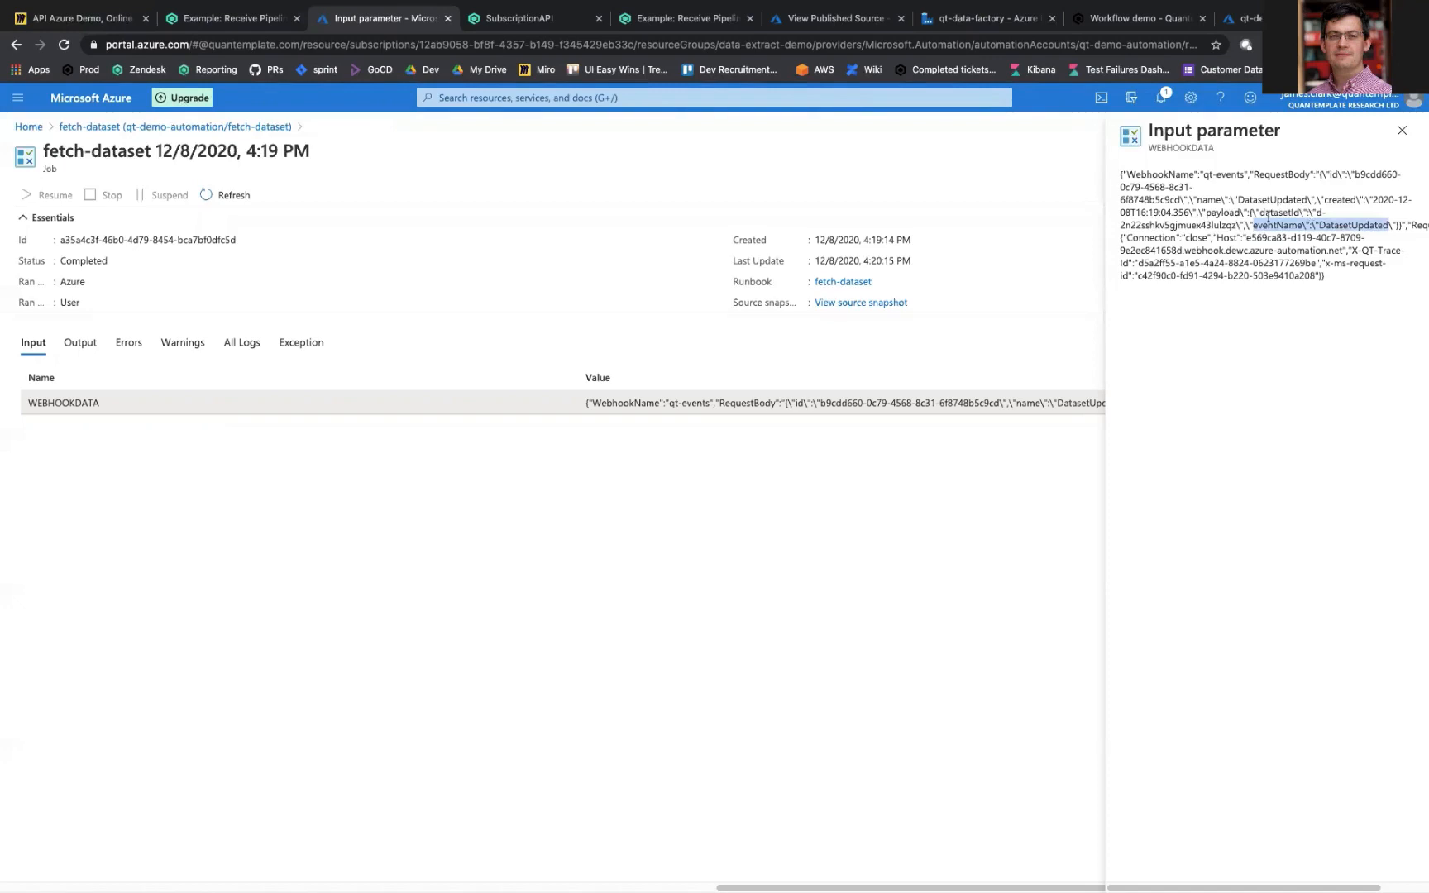
{"action": "double_click", "coordinate": [1148, 225]}
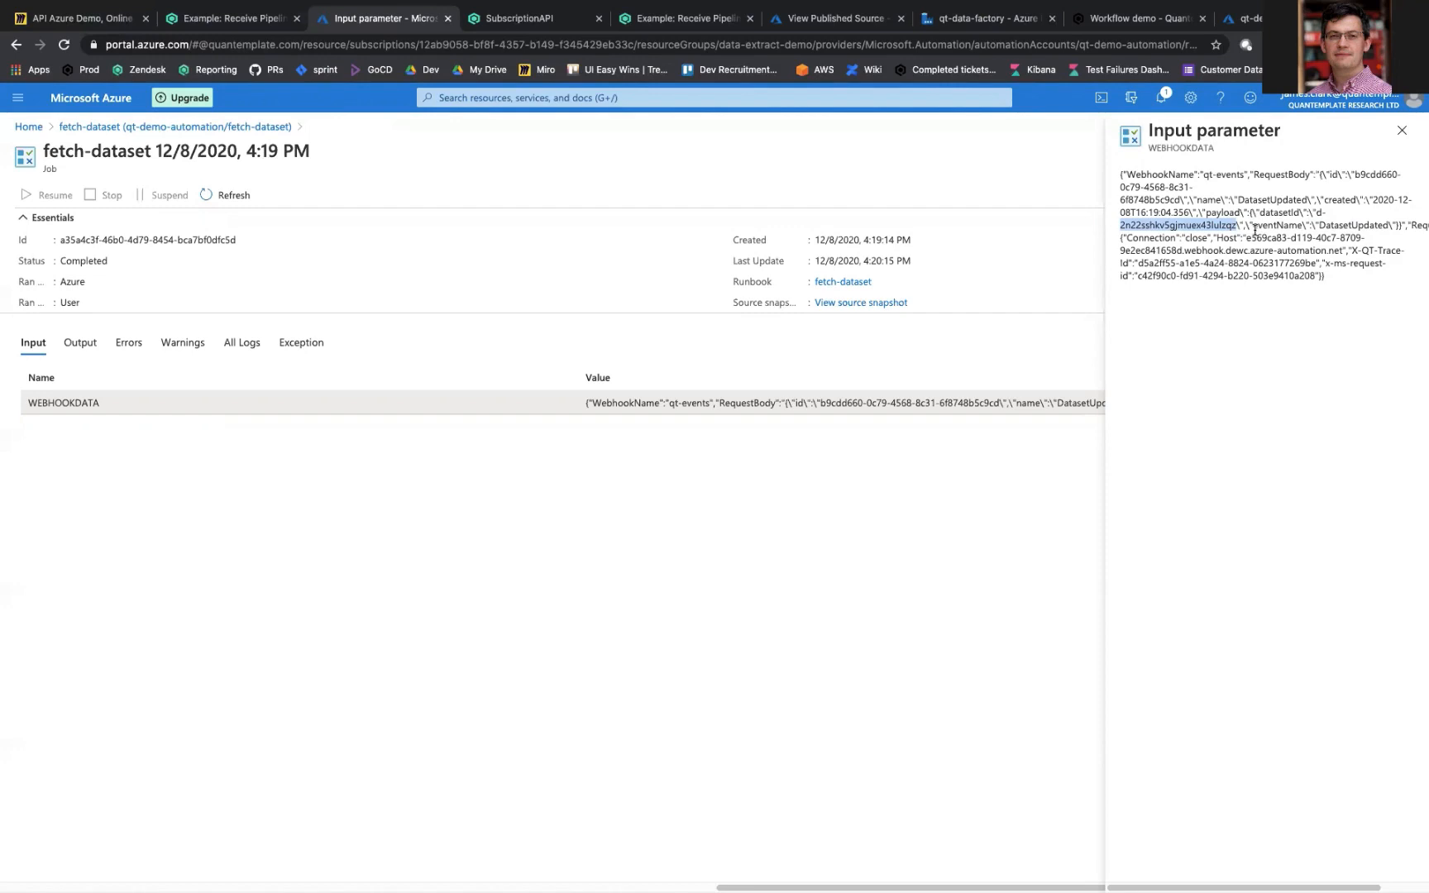
{"action": "left_click", "coordinate": [242, 127]}
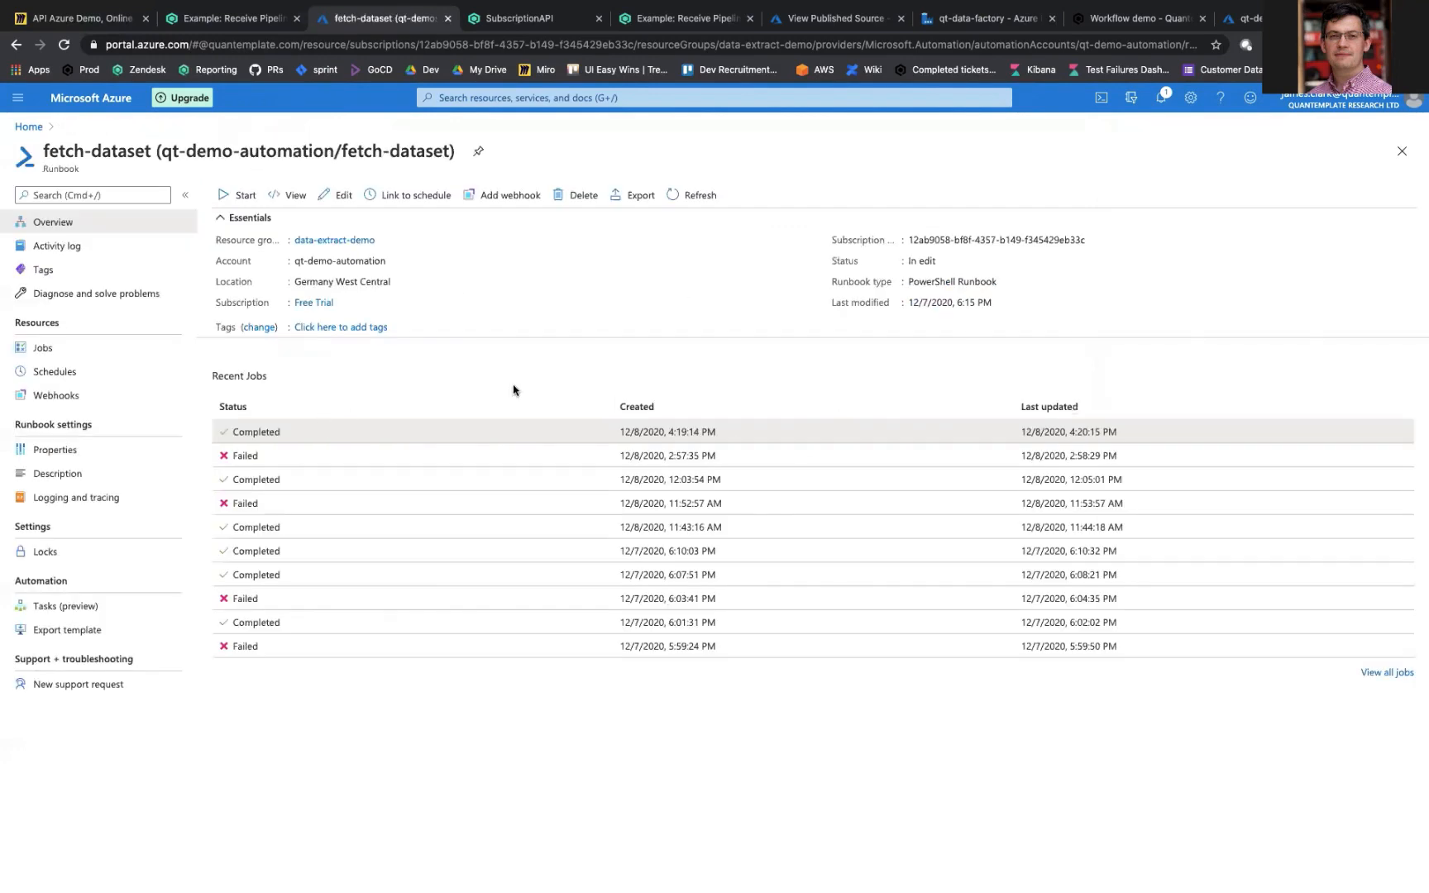
Step: Examine the runbook's published source for how it handles $WebHookData, extracts $DatasetId, and sets the pipeline name and configuration variables
{"action": "left_click", "coordinate": [816, 19]}
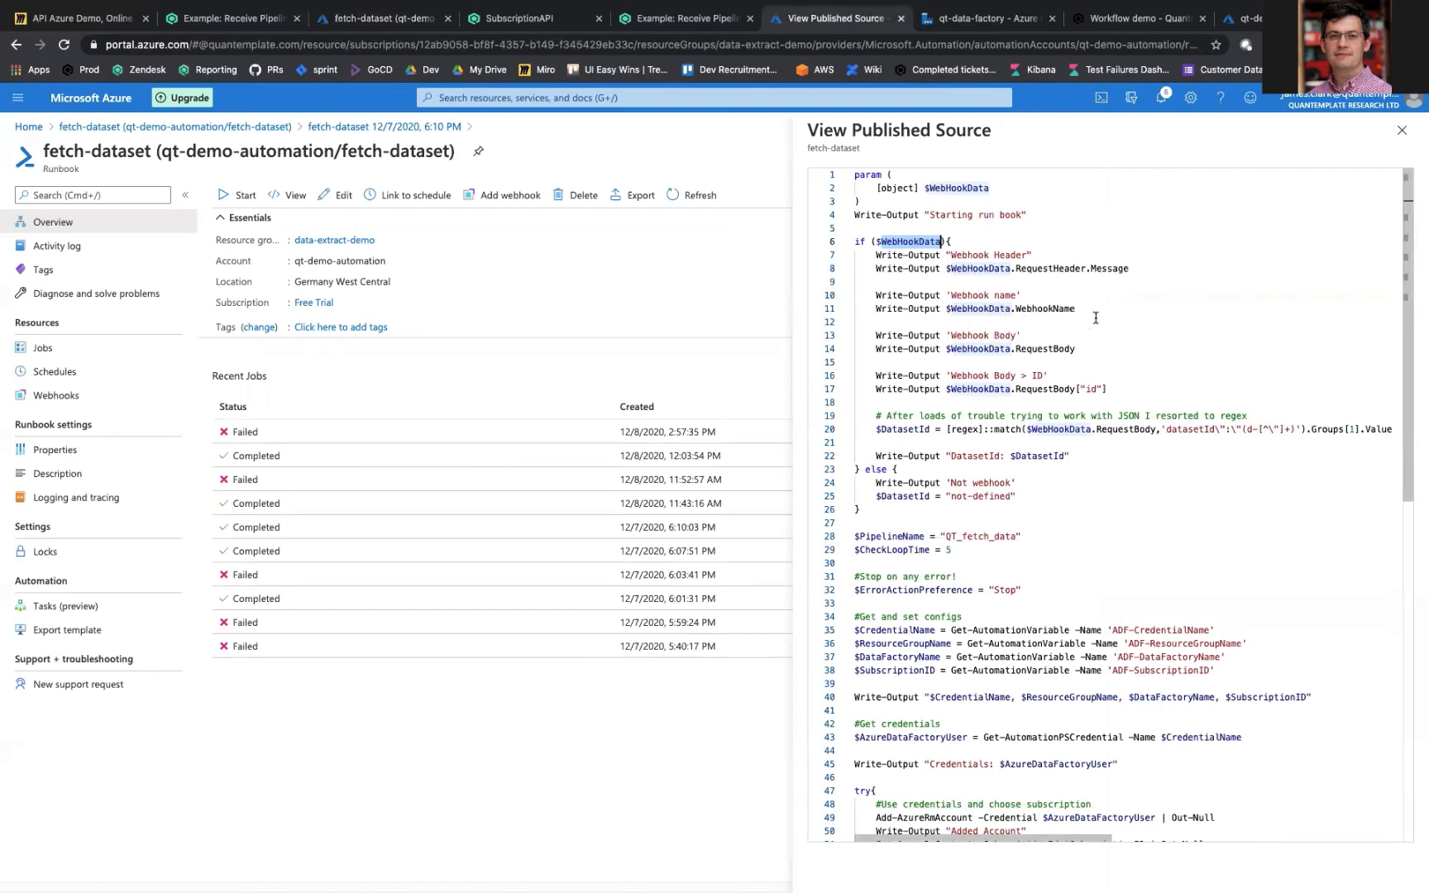
{"action": "double_click", "coordinate": [914, 242]}
{"action": "double_click", "coordinate": [901, 431]}
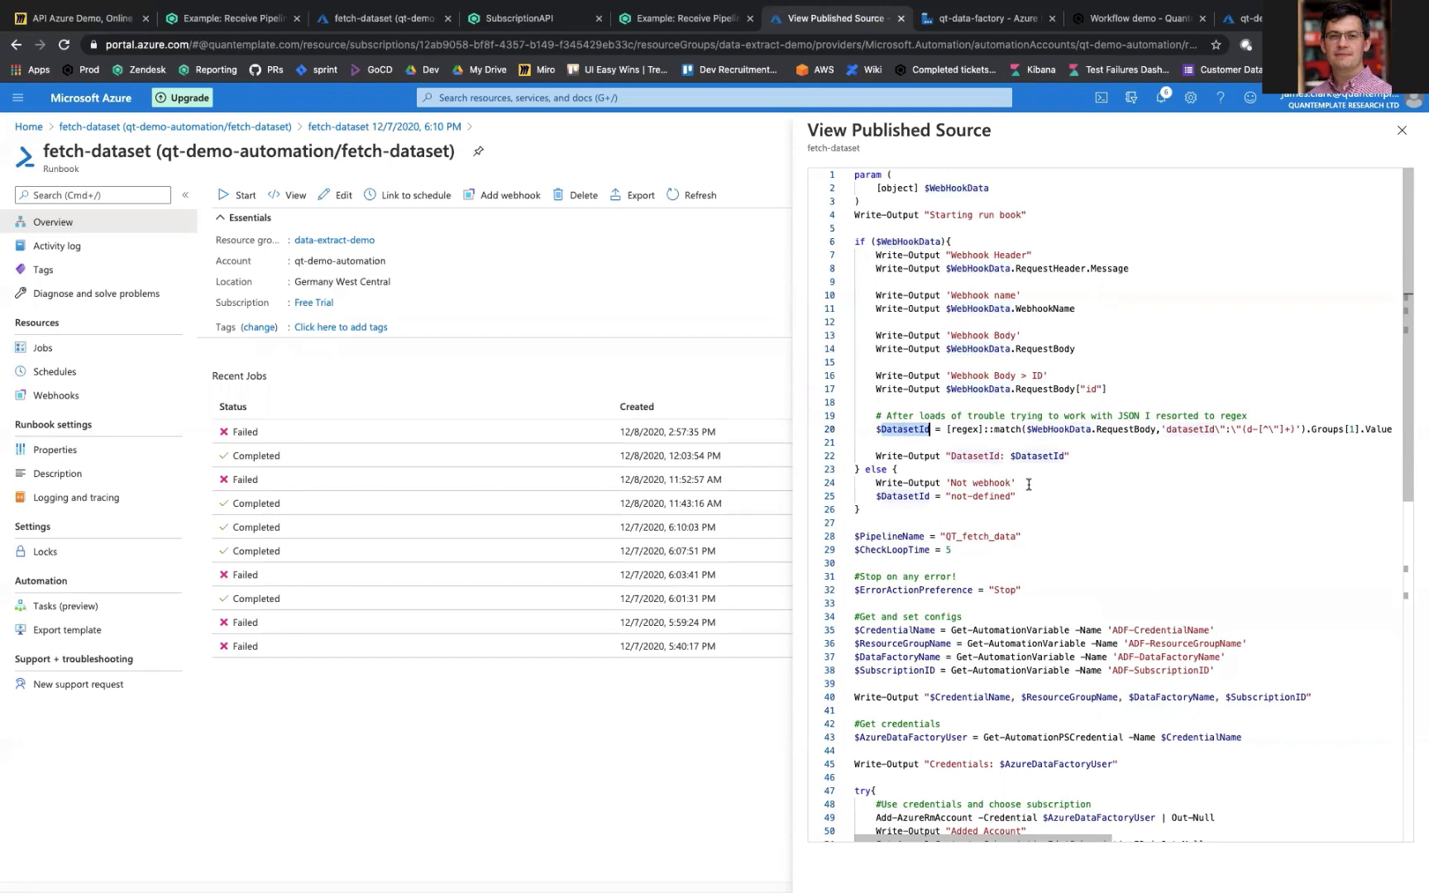
{"action": "scroll", "coordinate": [1028, 484], "scroll_direction": "down", "scroll_amount": 6}
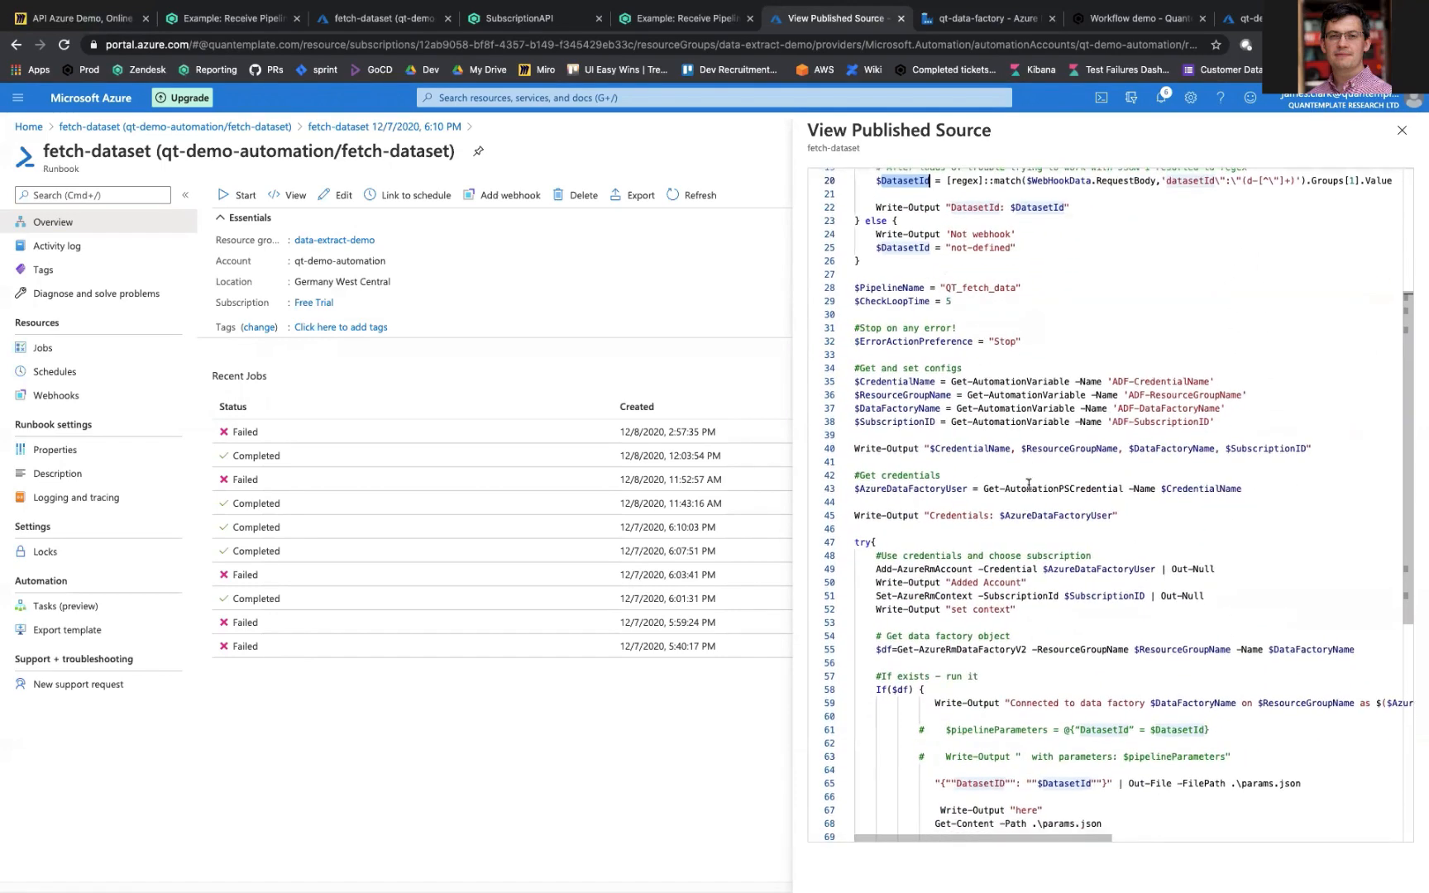
{"action": "scroll", "coordinate": [1051, 604], "scroll_direction": "down", "scroll_amount": 1}
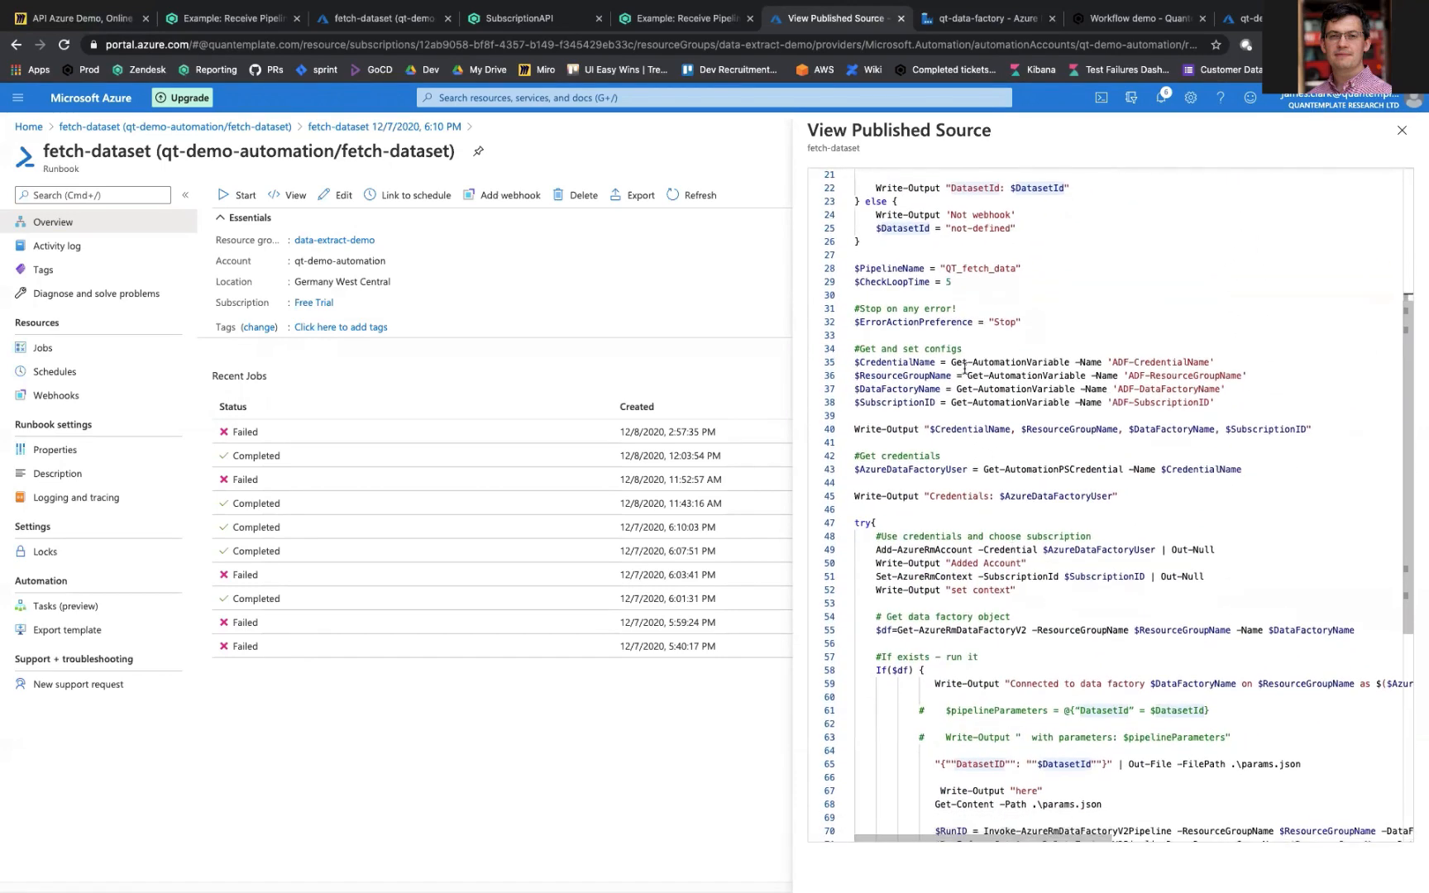
{"action": "double_click", "coordinate": [990, 268]}
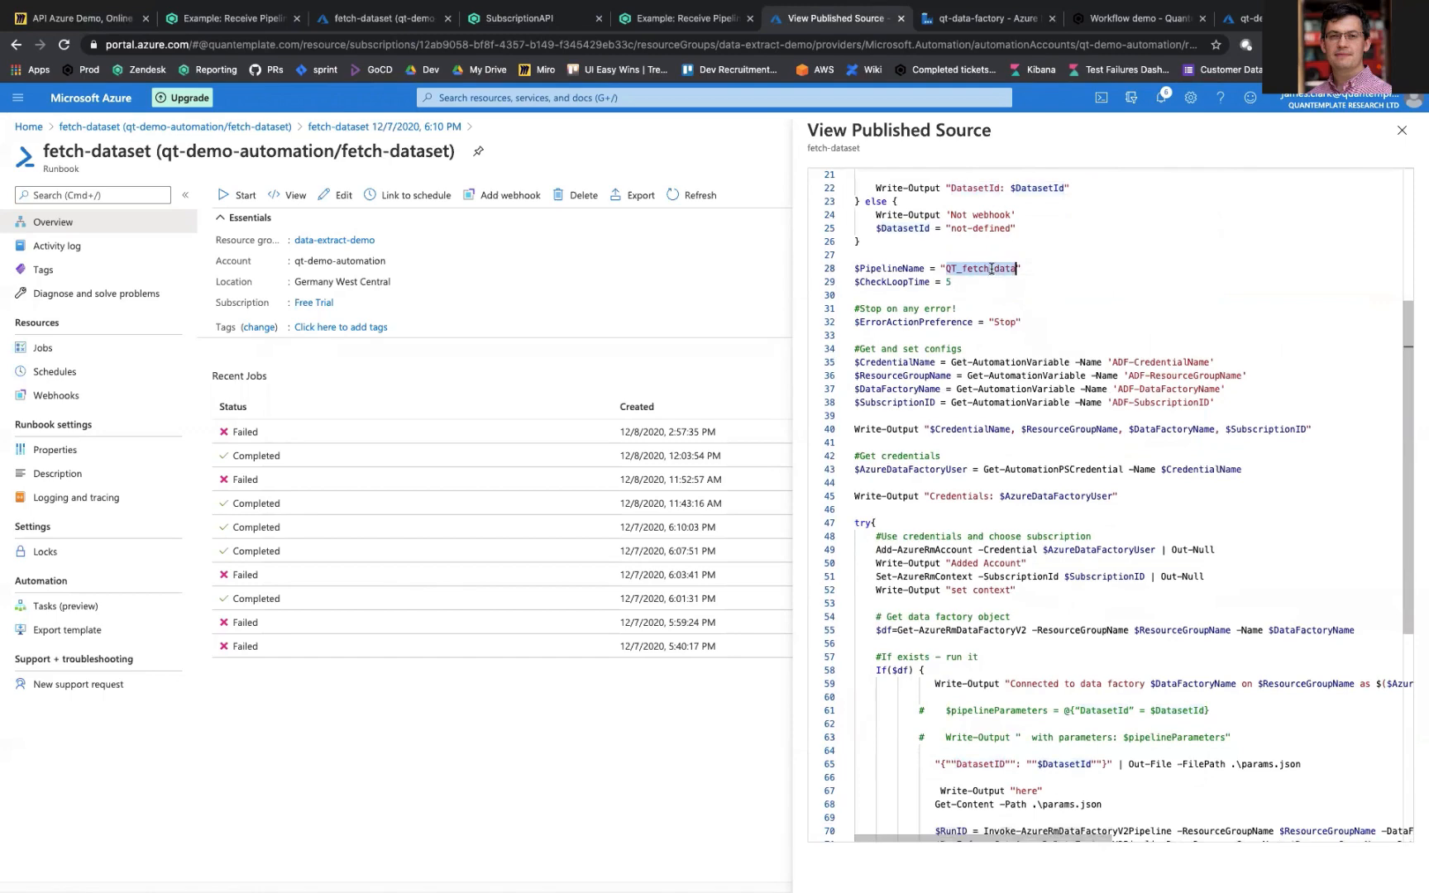
{"action": "scroll", "coordinate": [991, 268], "scroll_direction": "down", "scroll_amount": 3}
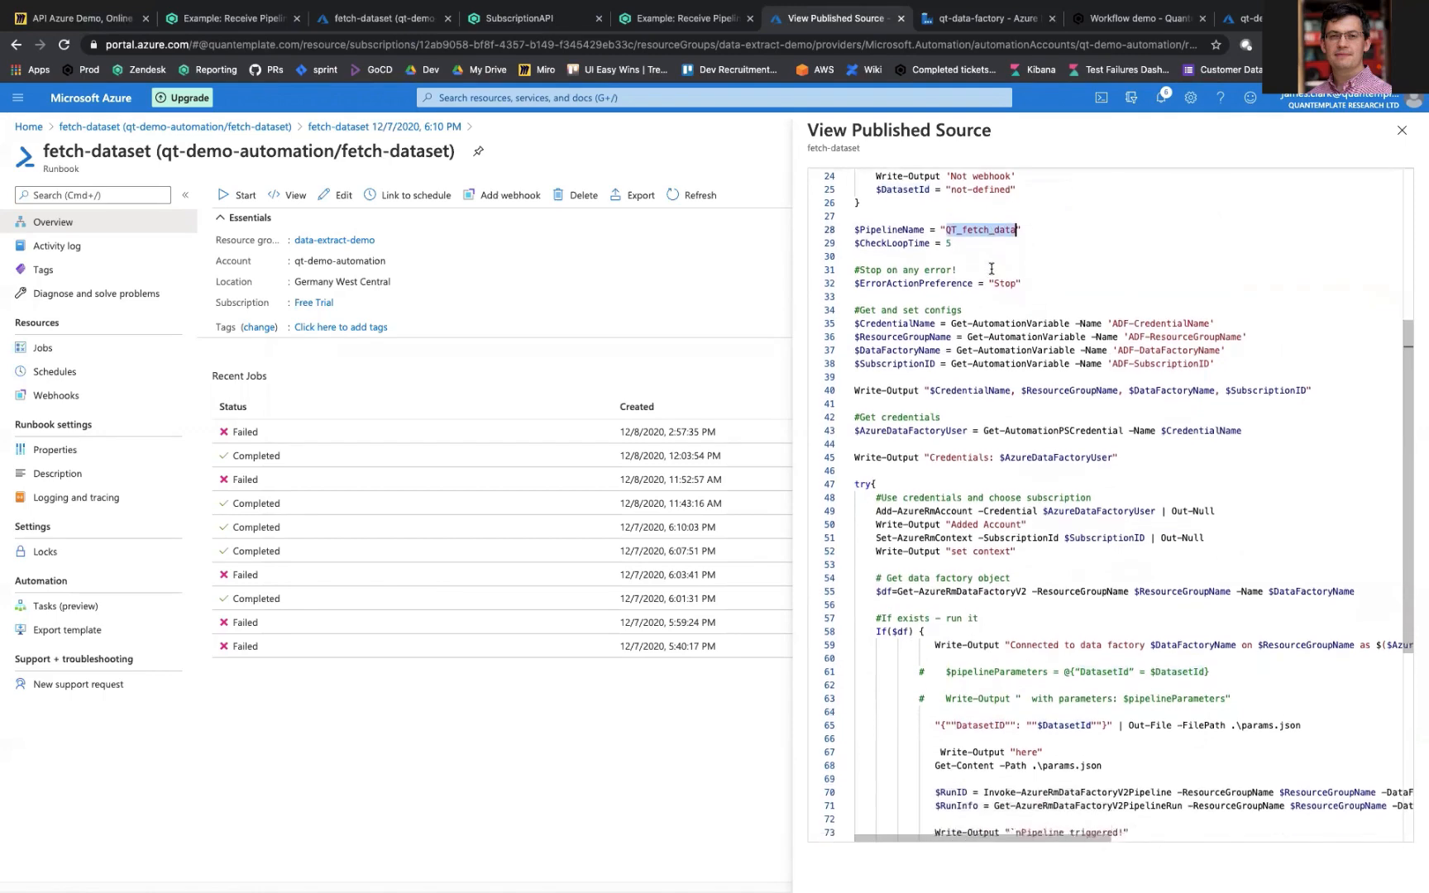
{"action": "left_click", "coordinate": [991, 270]}
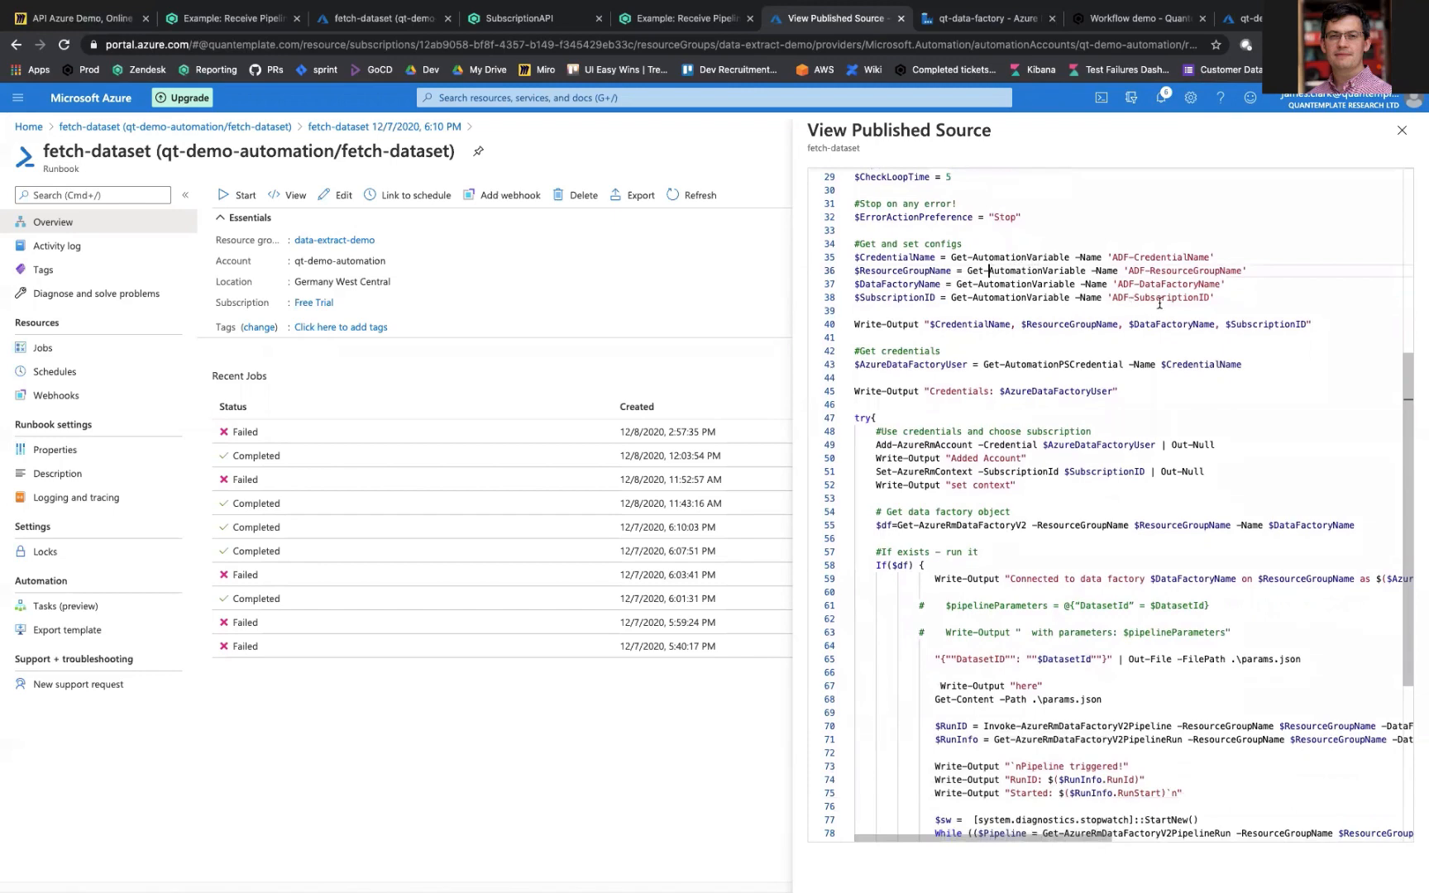
Step: Examine the full Invoke-AzureRmDataFactoryV2Pipeline line in the published source, including its pipeline name and parameter file arguments
{"action": "scroll", "coordinate": [1162, 429], "scroll_direction": "down", "scroll_amount": 6}
{"action": "scroll", "coordinate": [1164, 429], "scroll_direction": "down", "scroll_amount": 2}
{"action": "scroll", "coordinate": [992, 418], "scroll_direction": "right", "scroll_amount": 2}
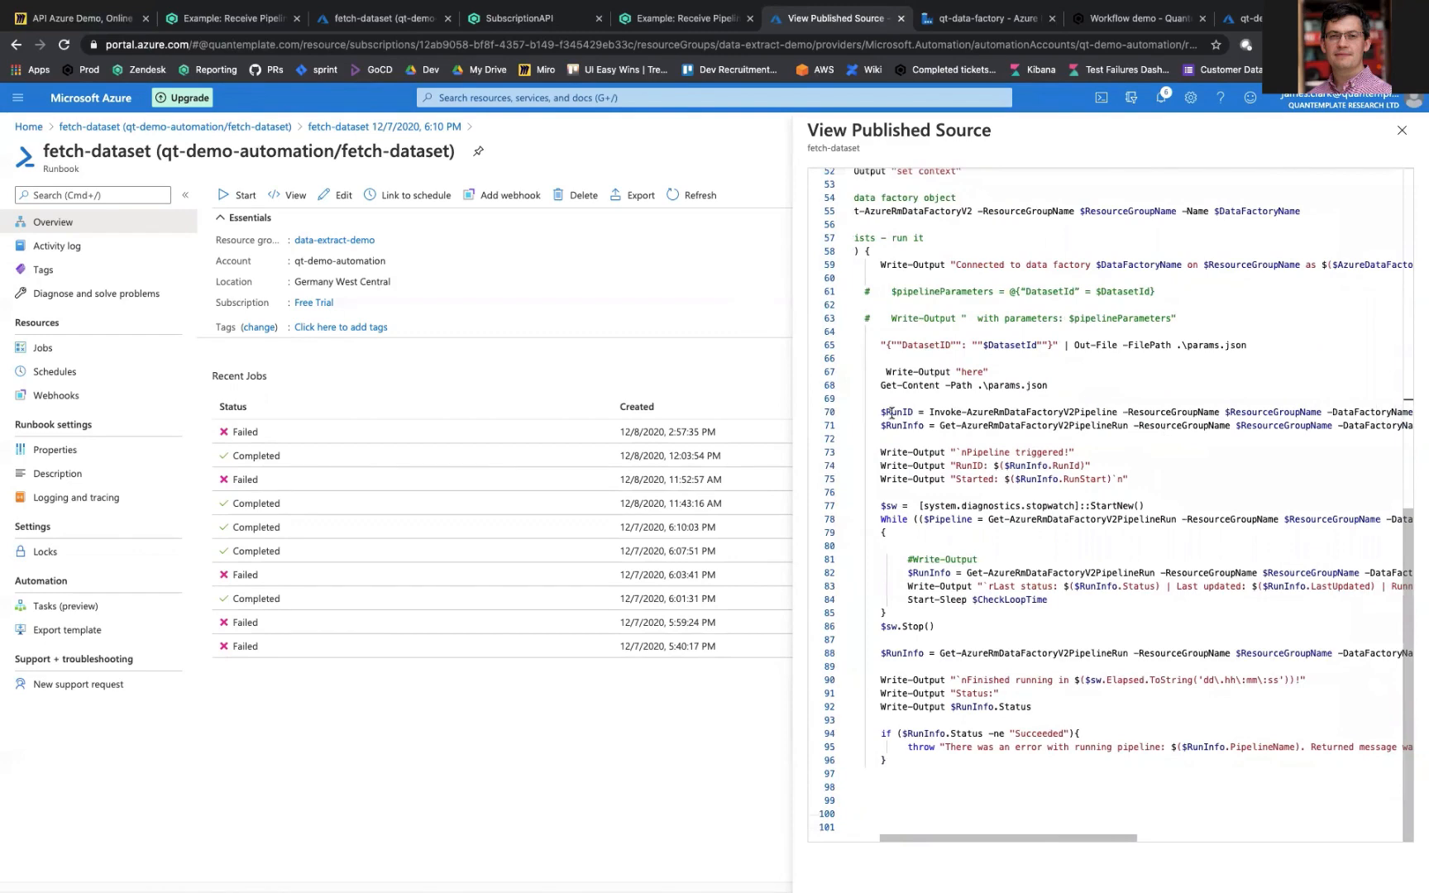
{"action": "triple_click", "coordinate": [892, 412]}
{"action": "scroll", "coordinate": [1184, 429], "scroll_direction": "right", "scroll_amount": 4}
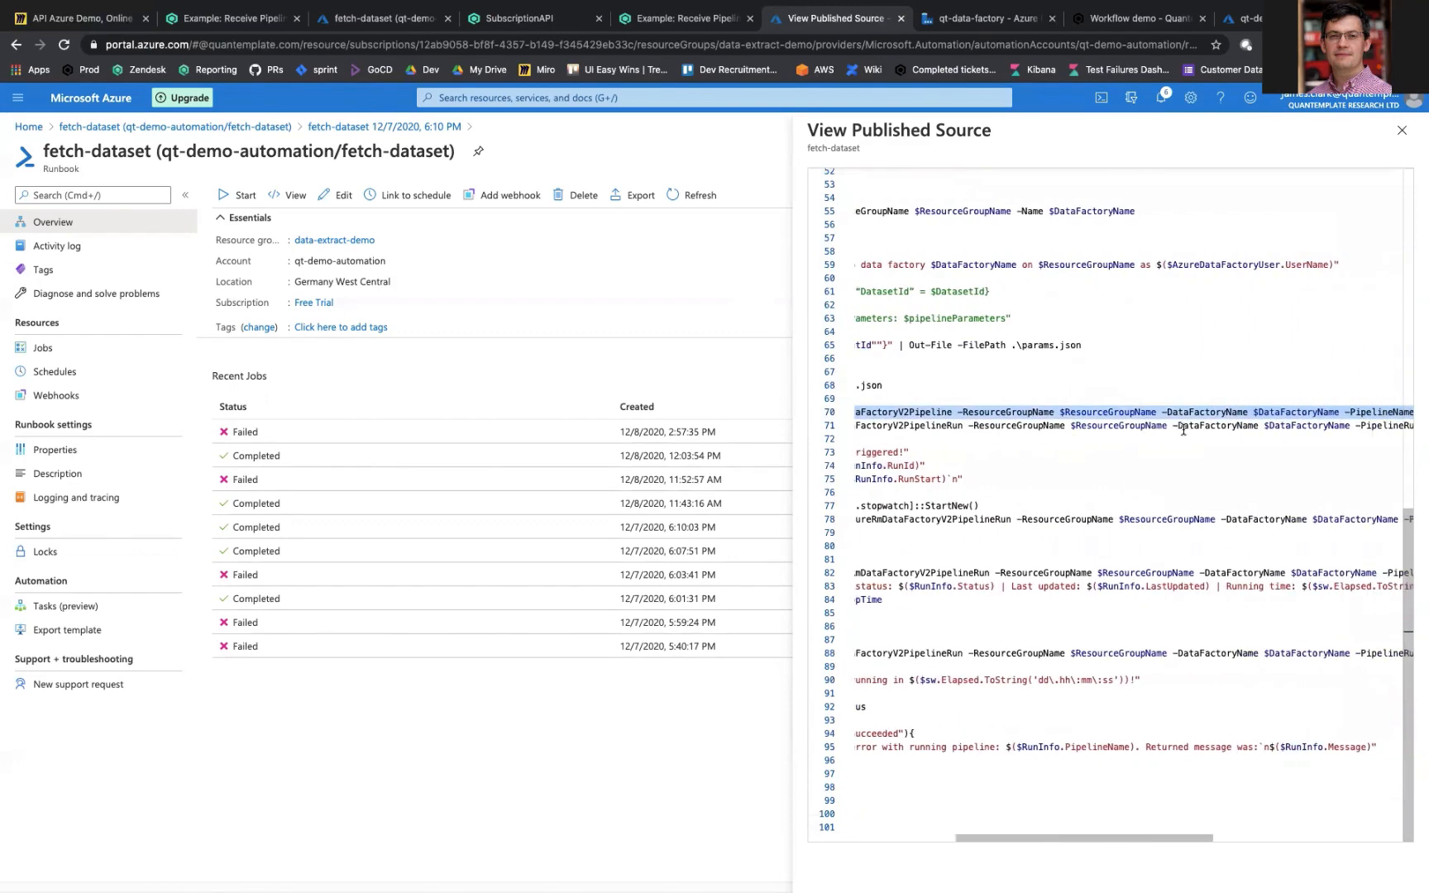
{"action": "scroll", "coordinate": [1184, 429], "scroll_direction": "right", "scroll_amount": 5}
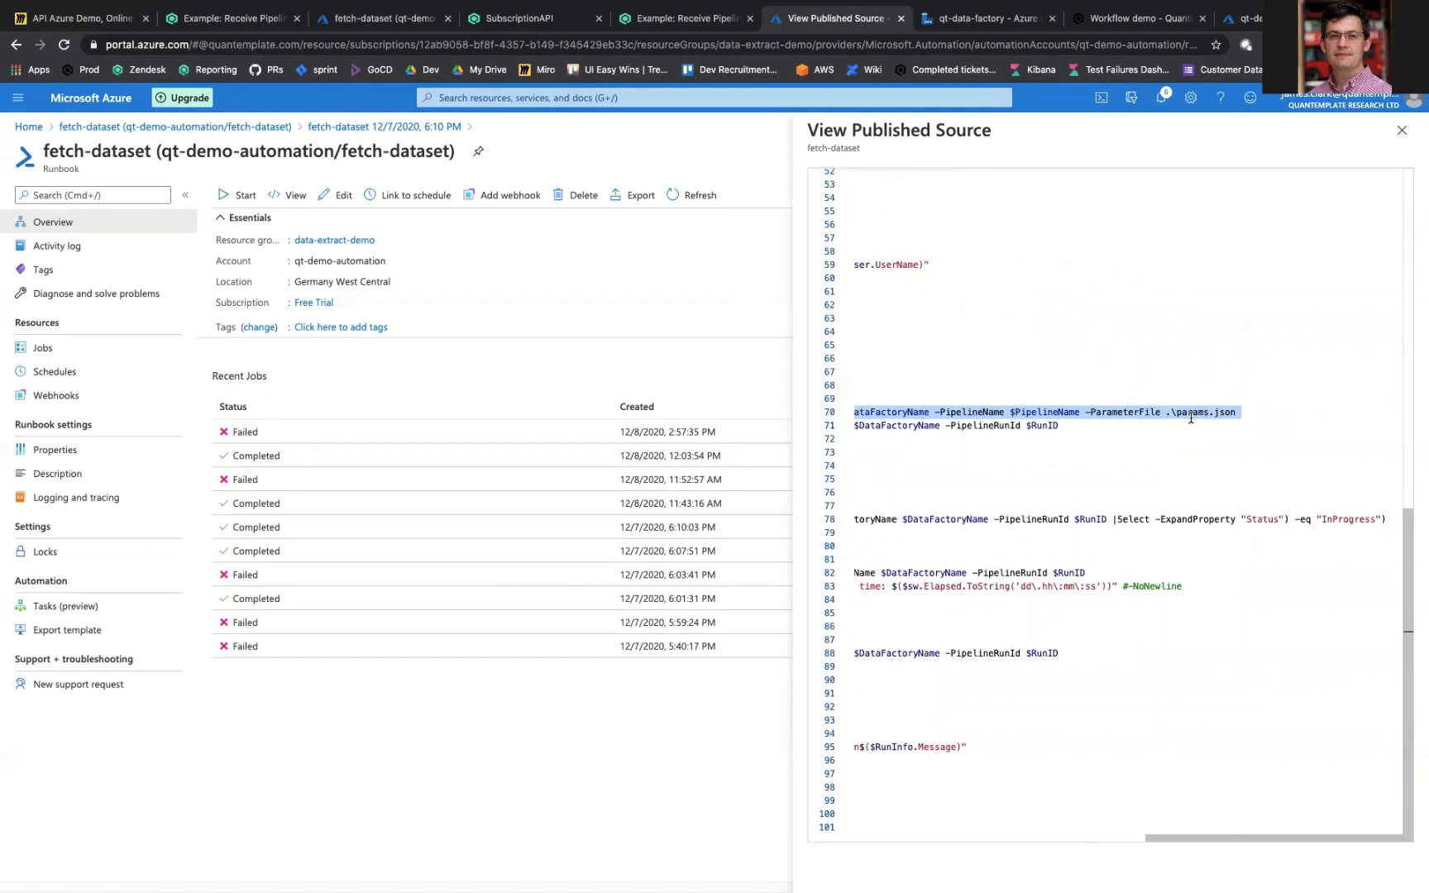
{"action": "scroll", "coordinate": [1191, 419], "scroll_direction": "left", "scroll_amount": 9}
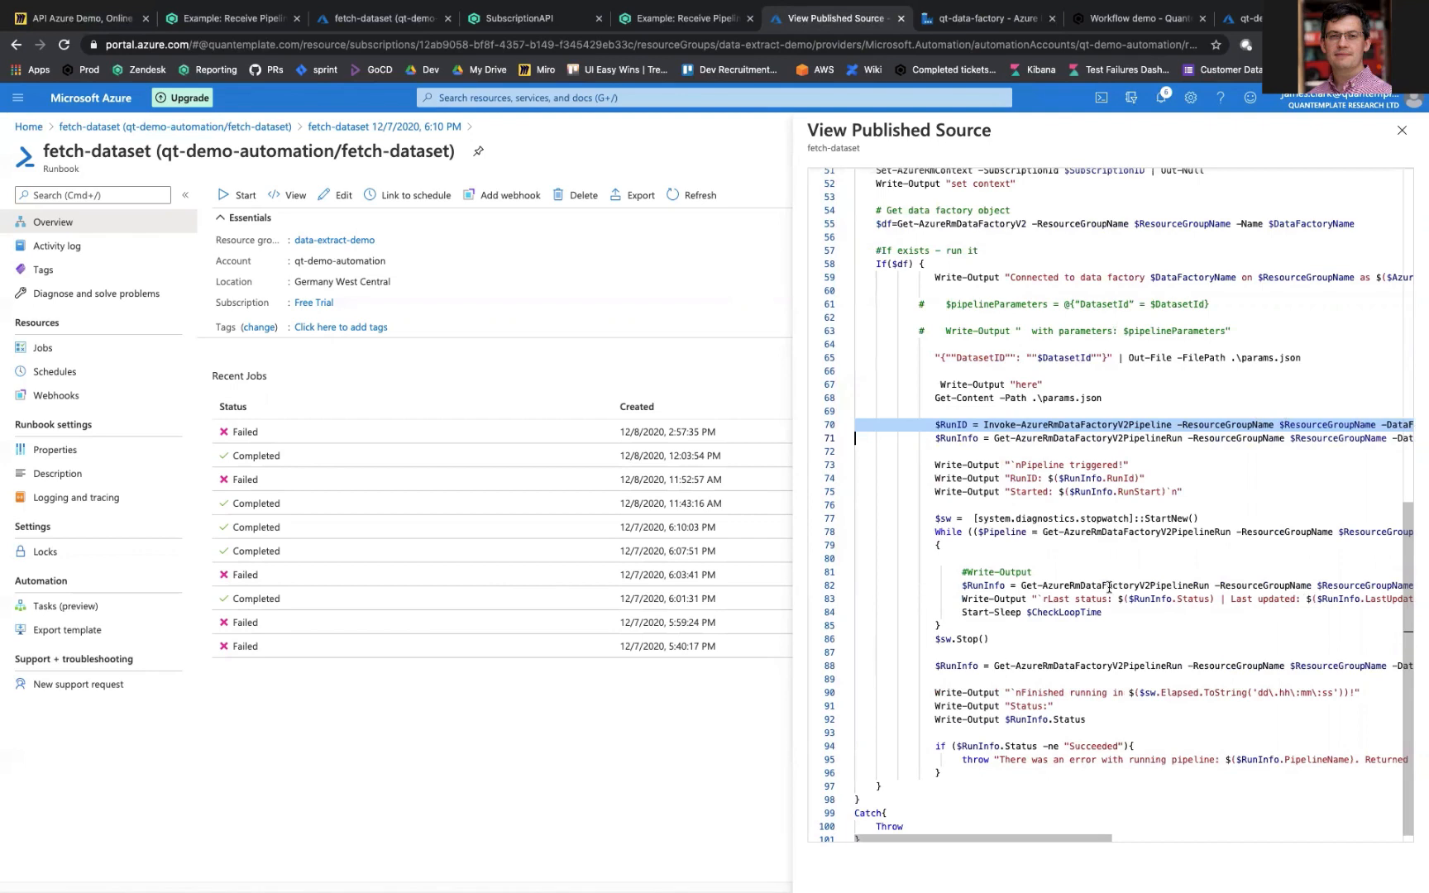
{"action": "left_click", "coordinate": [738, 308]}
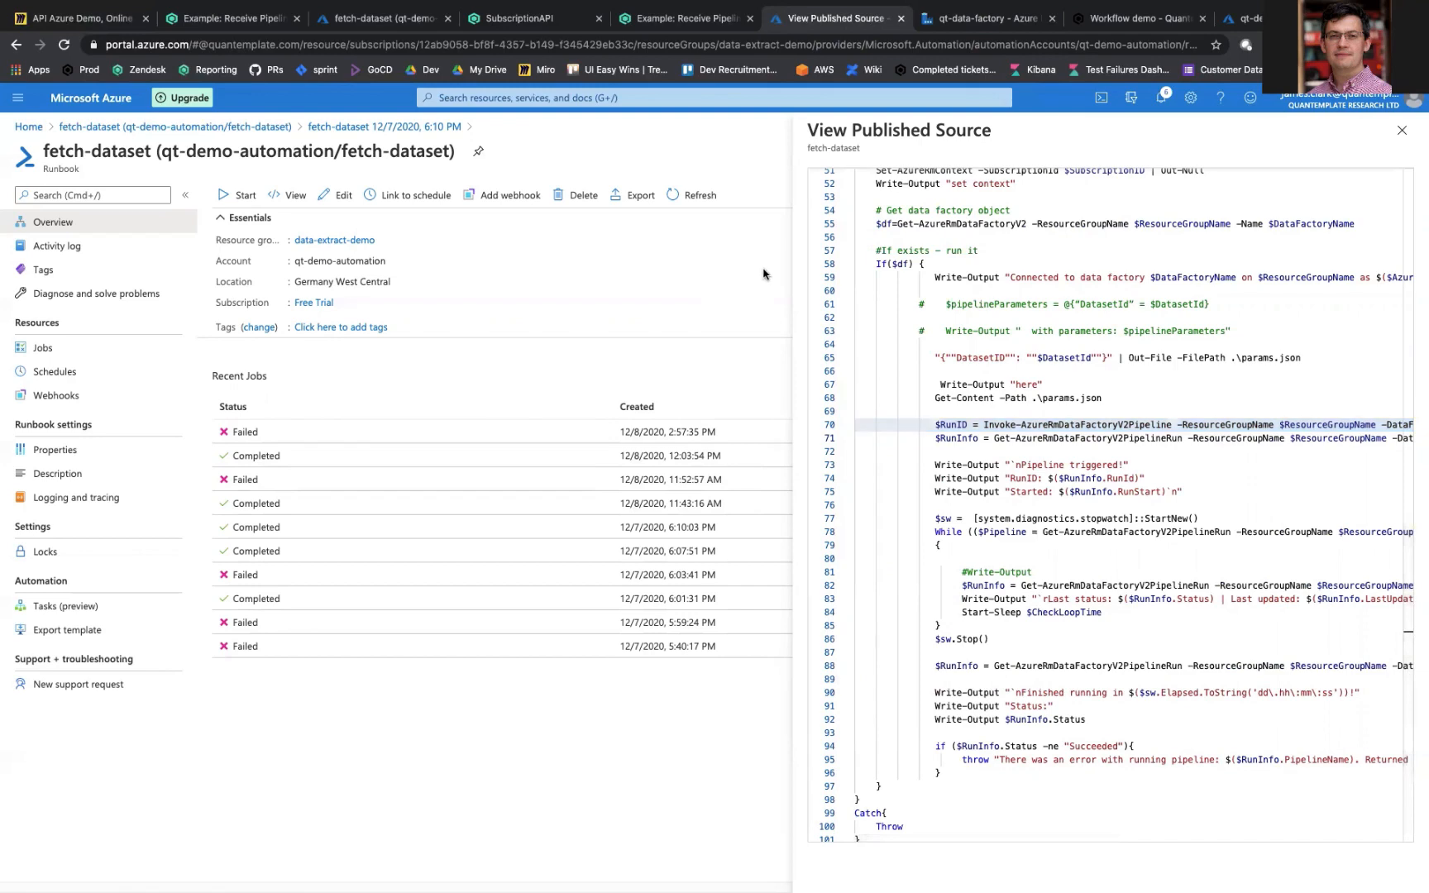
Step: Switch to the qt-data-factory site and review the Login web activity's URL, method, headers and body in the QT_fetch_data pipeline
{"action": "left_click", "coordinate": [996, 22]}
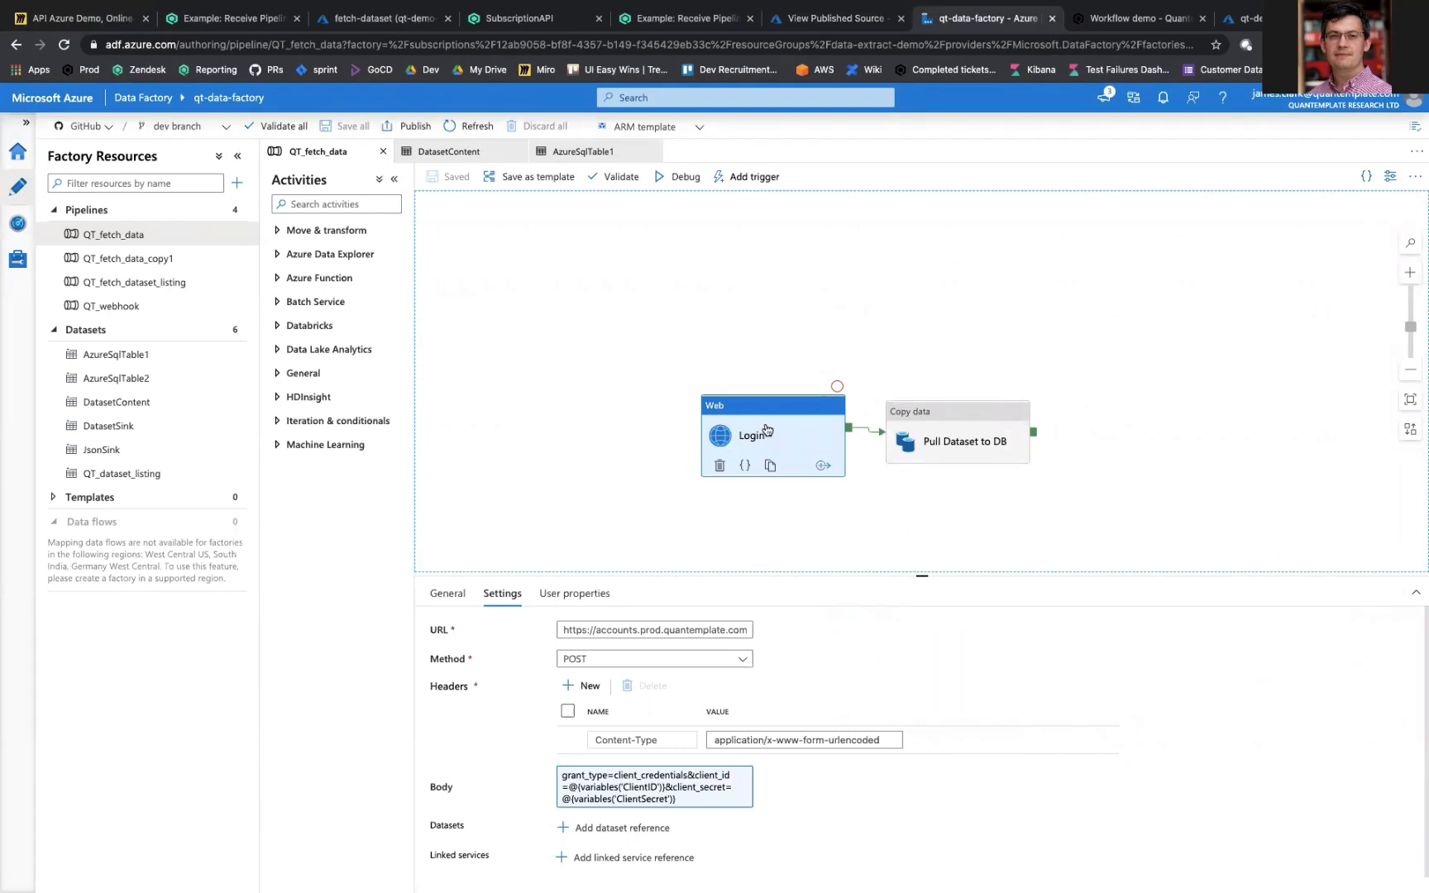
{"action": "left_click_drag", "start_coordinate": [585, 629], "coordinate": [730, 630]}
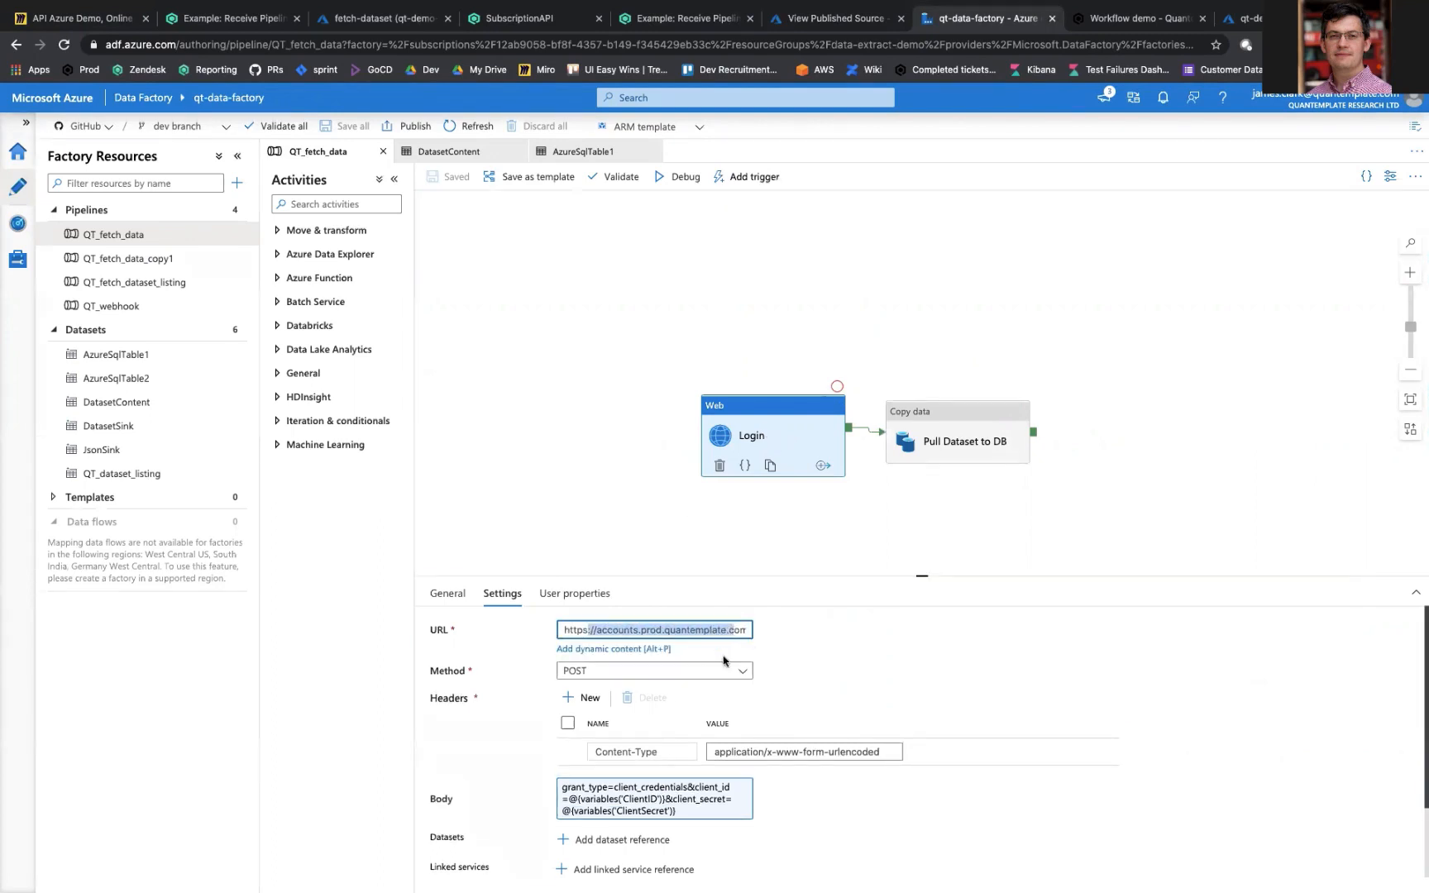
{"action": "scroll", "coordinate": [819, 661], "scroll_direction": "down", "scroll_amount": 1}
{"action": "scroll", "coordinate": [818, 661], "scroll_direction": "down", "scroll_amount": 2}
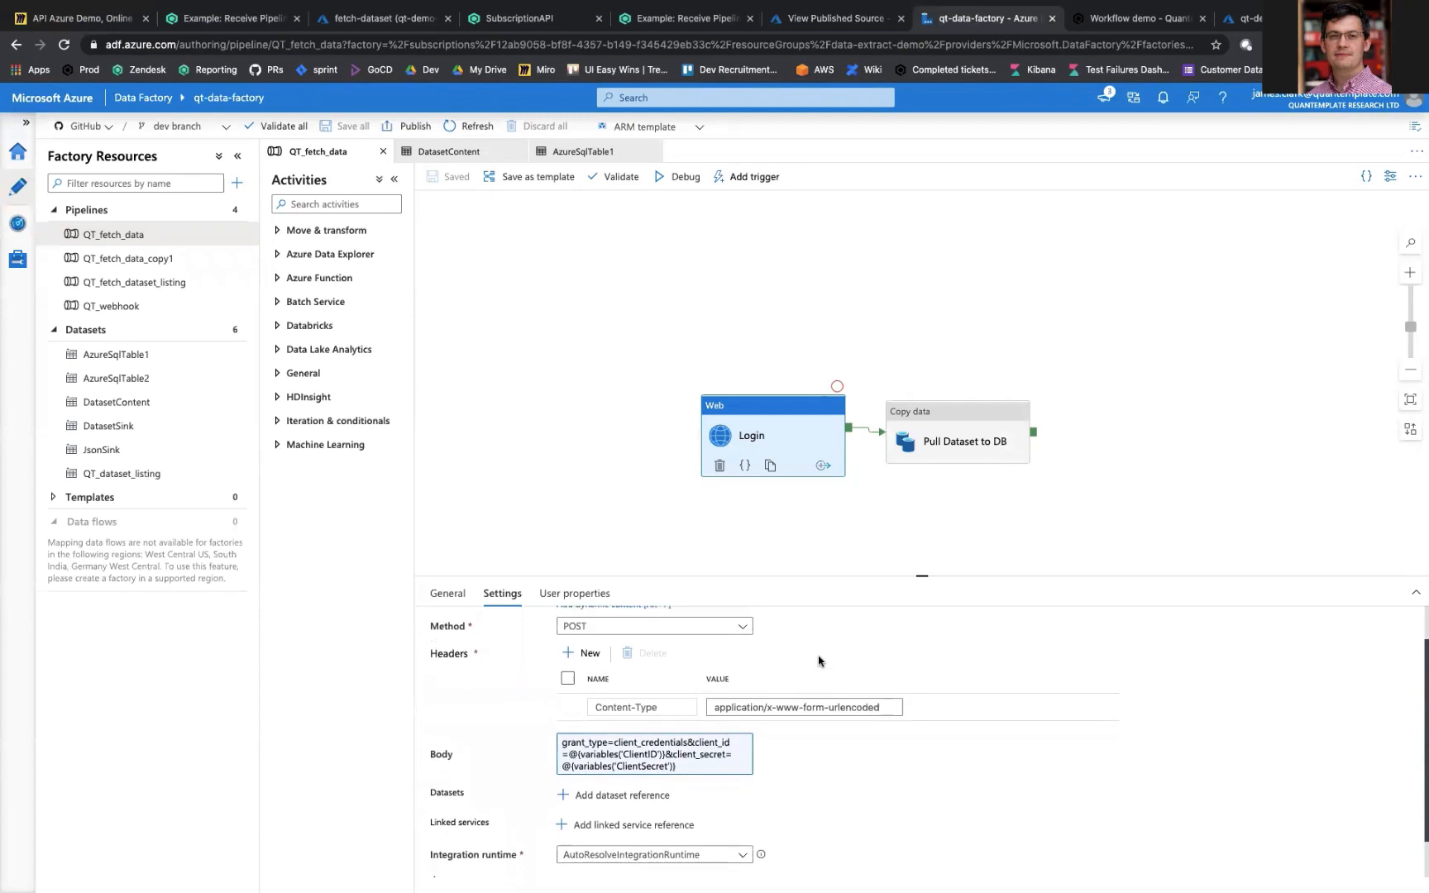
{"action": "left_click", "coordinate": [576, 756]}
{"action": "scroll", "coordinate": [787, 797], "scroll_direction": "up", "scroll_amount": 1}
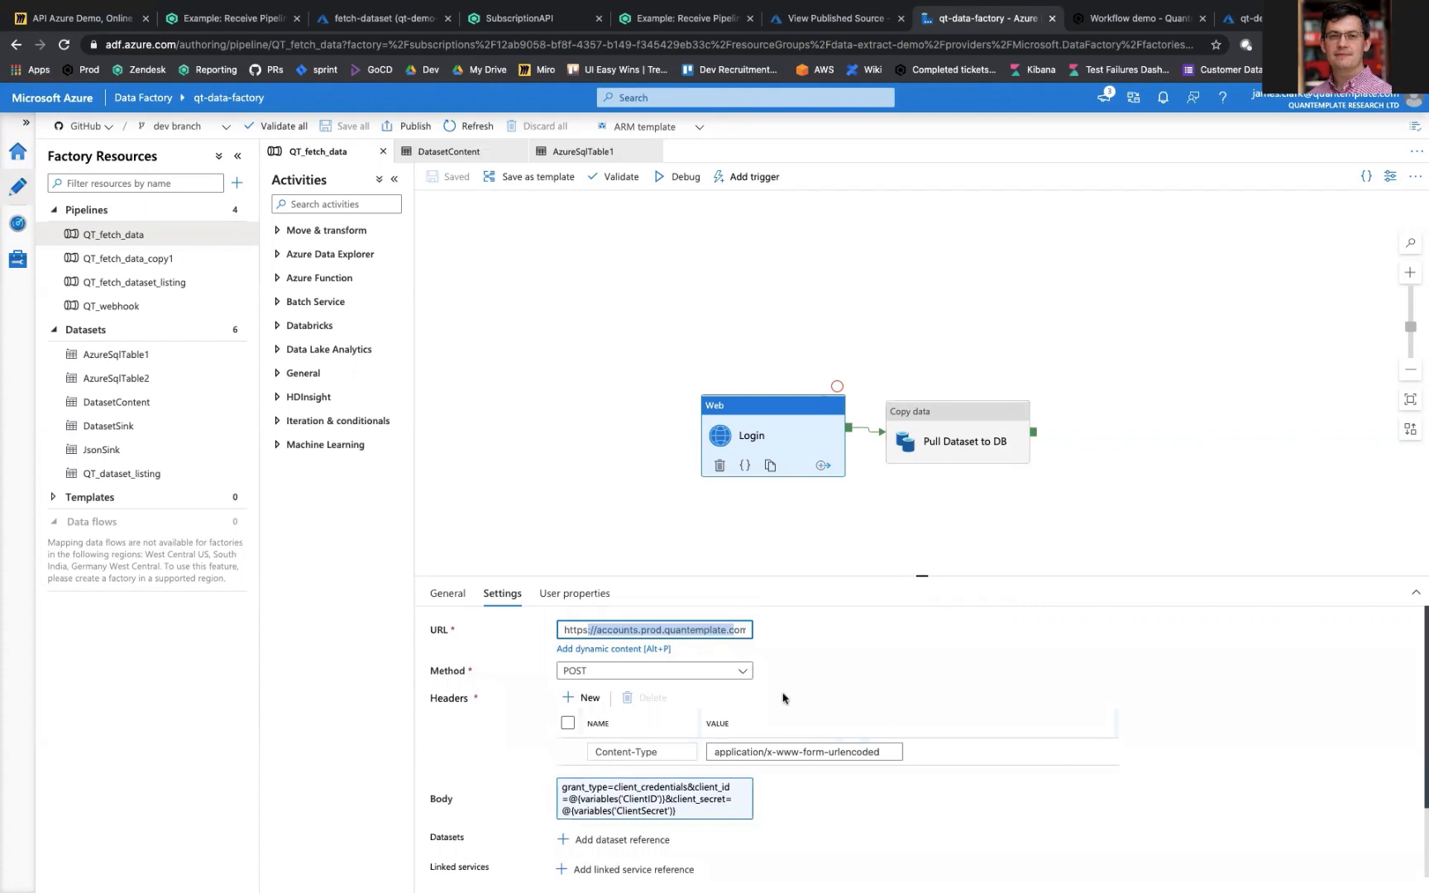
Step: Review the Pull Dataset to DB activity's source settings and its DatasetContent connection, and return to the QT_fetch_data pipeline
{"action": "left_click", "coordinate": [984, 457]}
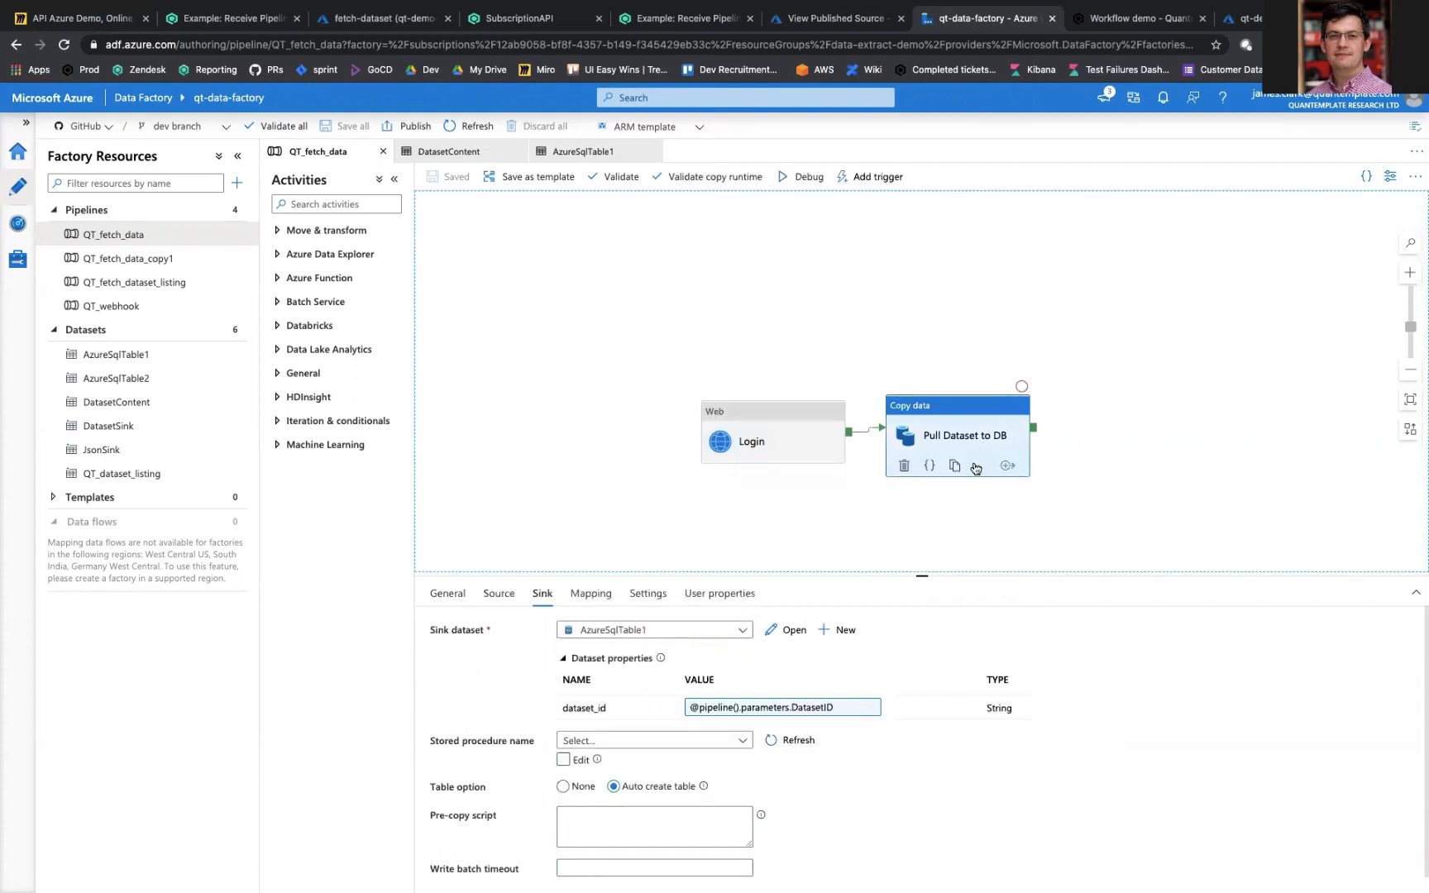
{"action": "scroll", "coordinate": [814, 767], "scroll_direction": "down", "scroll_amount": 3}
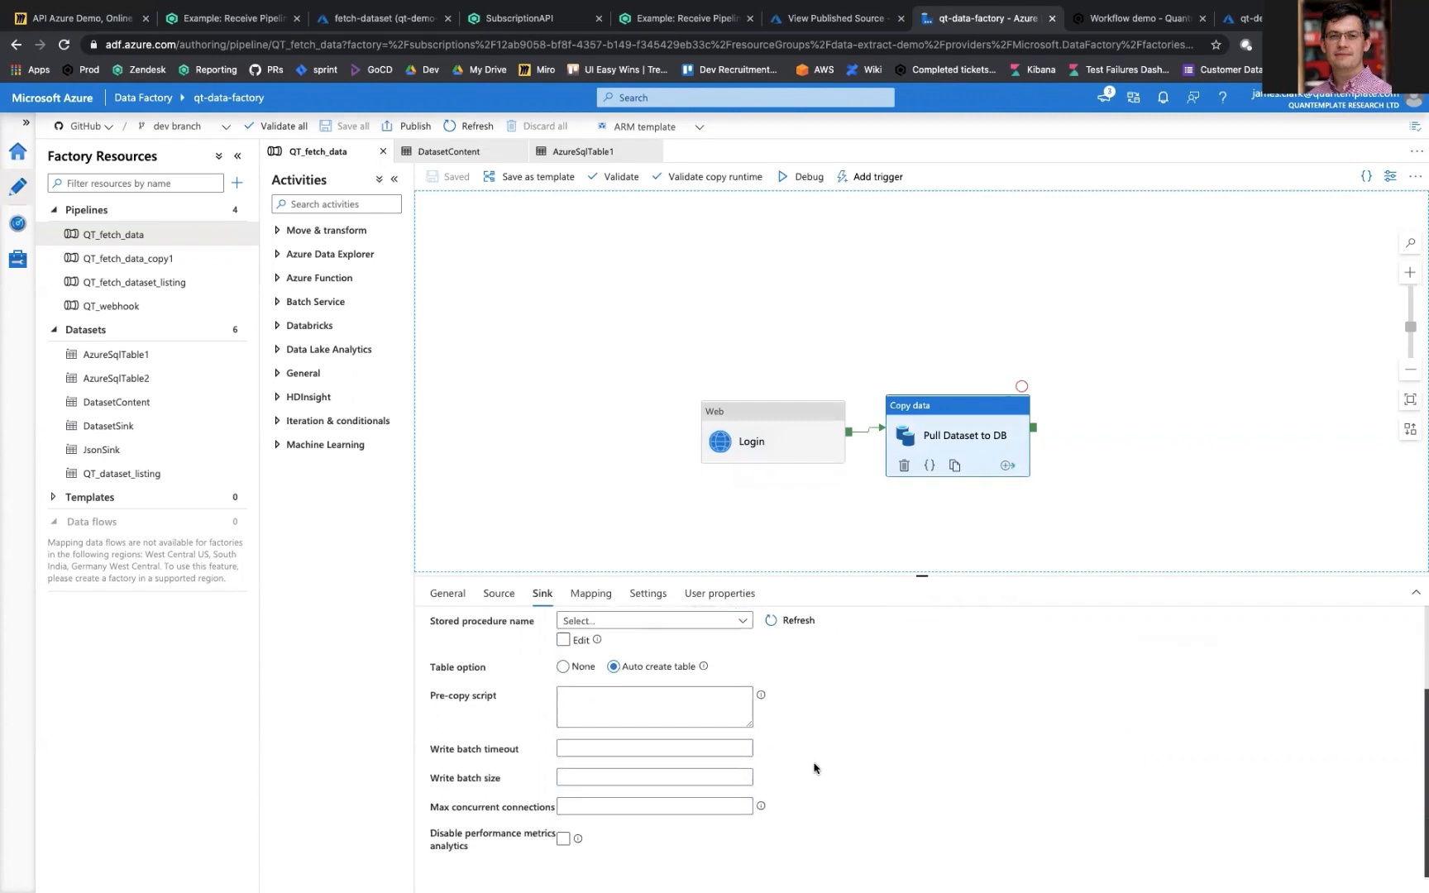
{"action": "scroll", "coordinate": [814, 767], "scroll_direction": "up", "scroll_amount": 3}
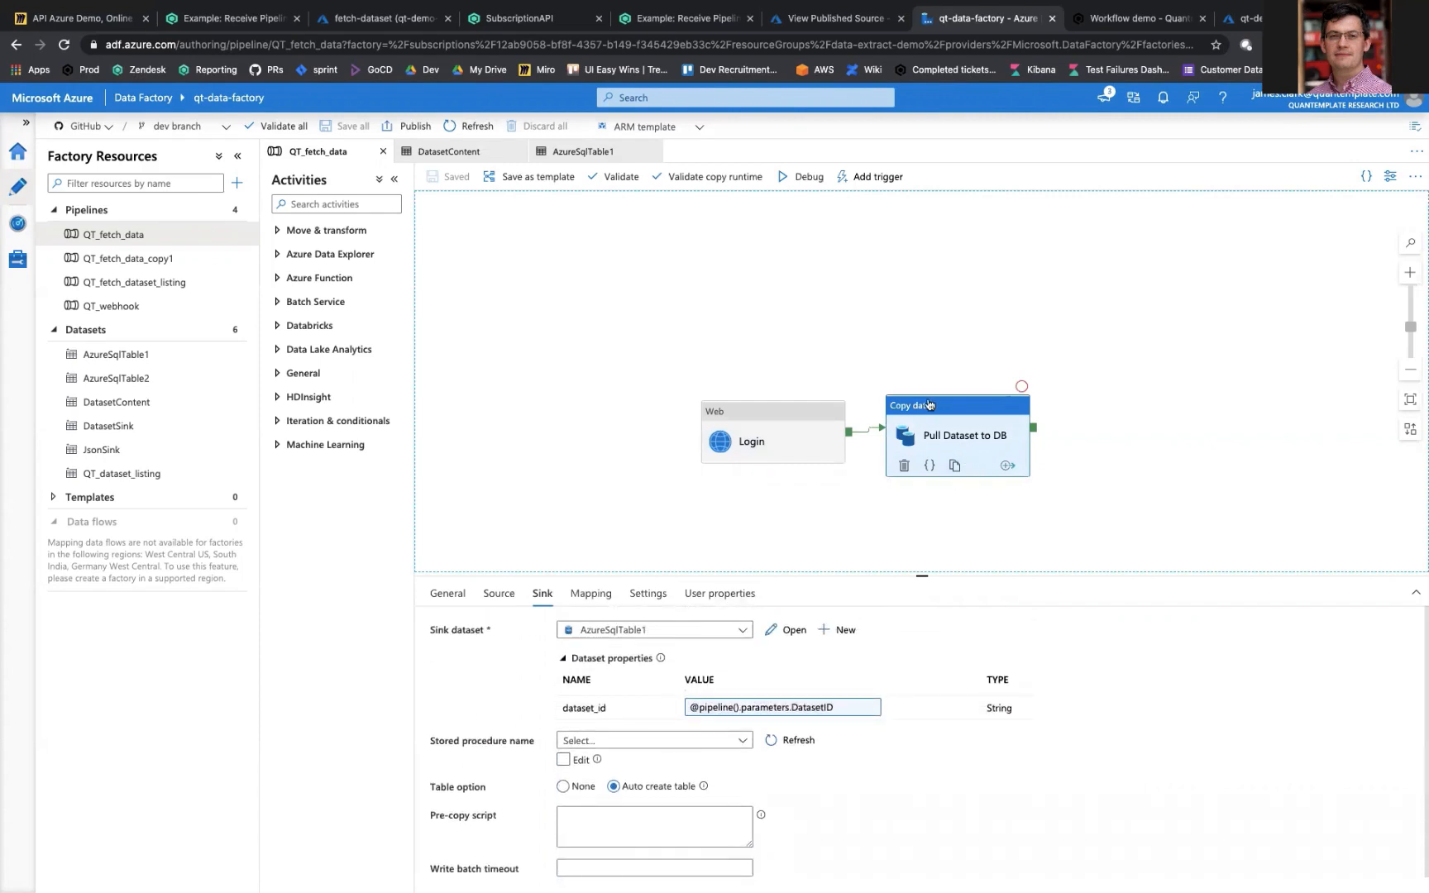
{"action": "left_click", "coordinate": [492, 595]}
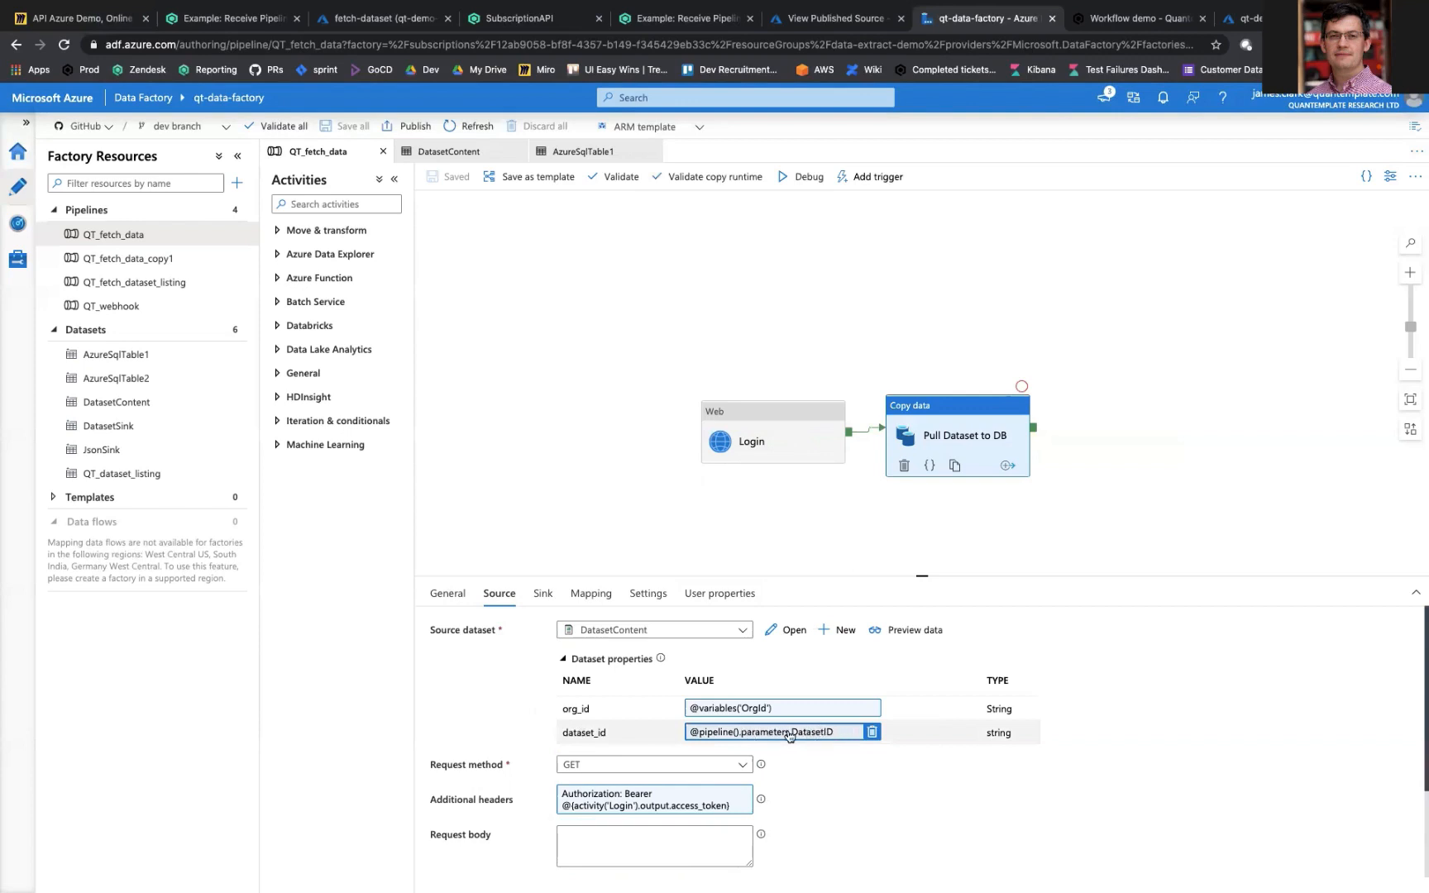
{"action": "left_click", "coordinate": [790, 630]}
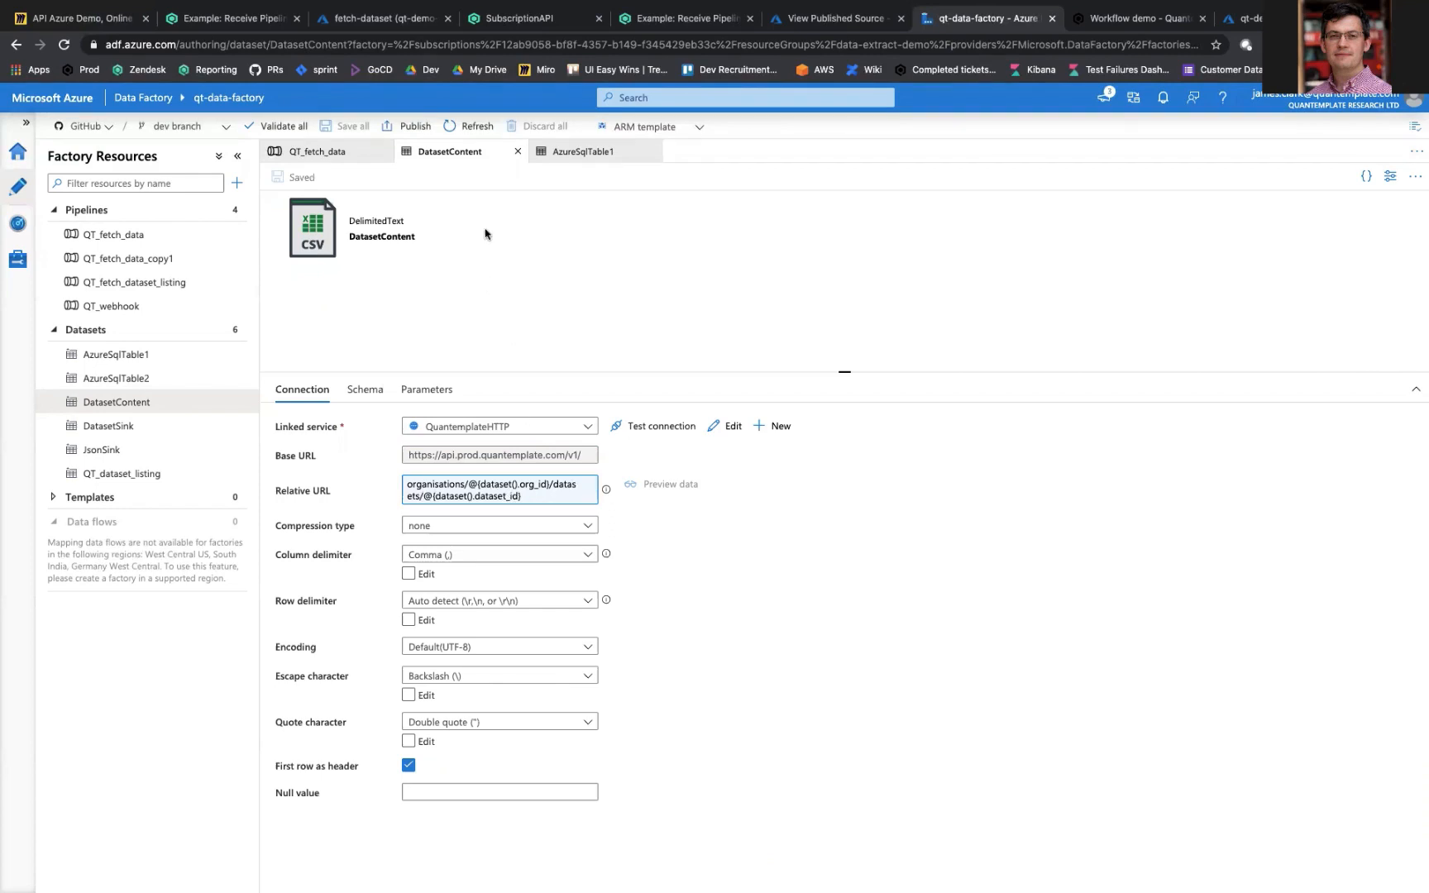
{"action": "left_click", "coordinate": [346, 153]}
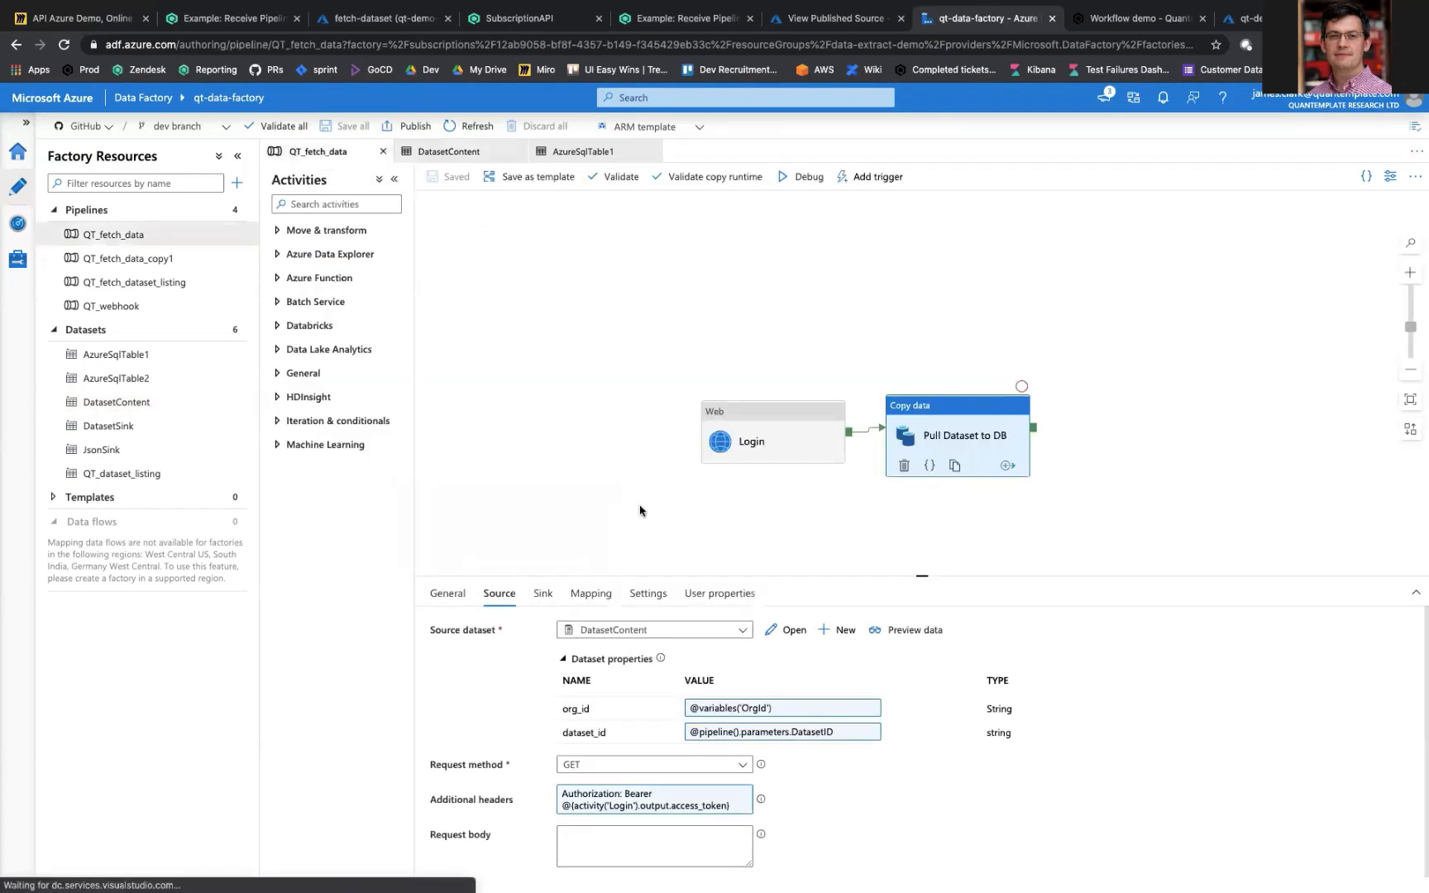
Step: Review the copy activity's sink settings and the AzureSqlTable1 connection's table name expression, and return to the QT_fetch_data pipeline
{"action": "left_click", "coordinate": [542, 593]}
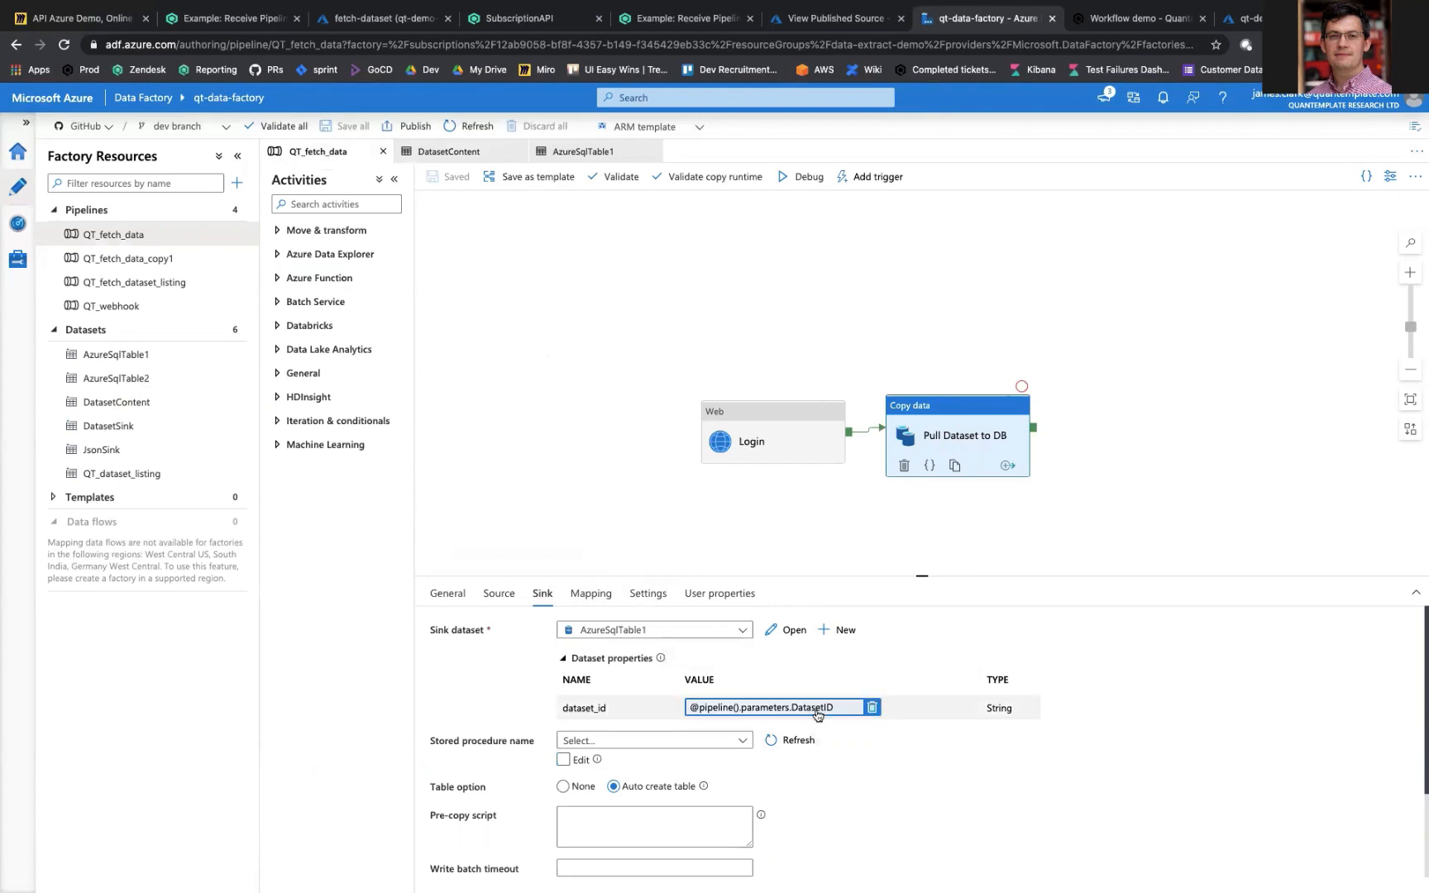
{"action": "left_click", "coordinate": [784, 630]}
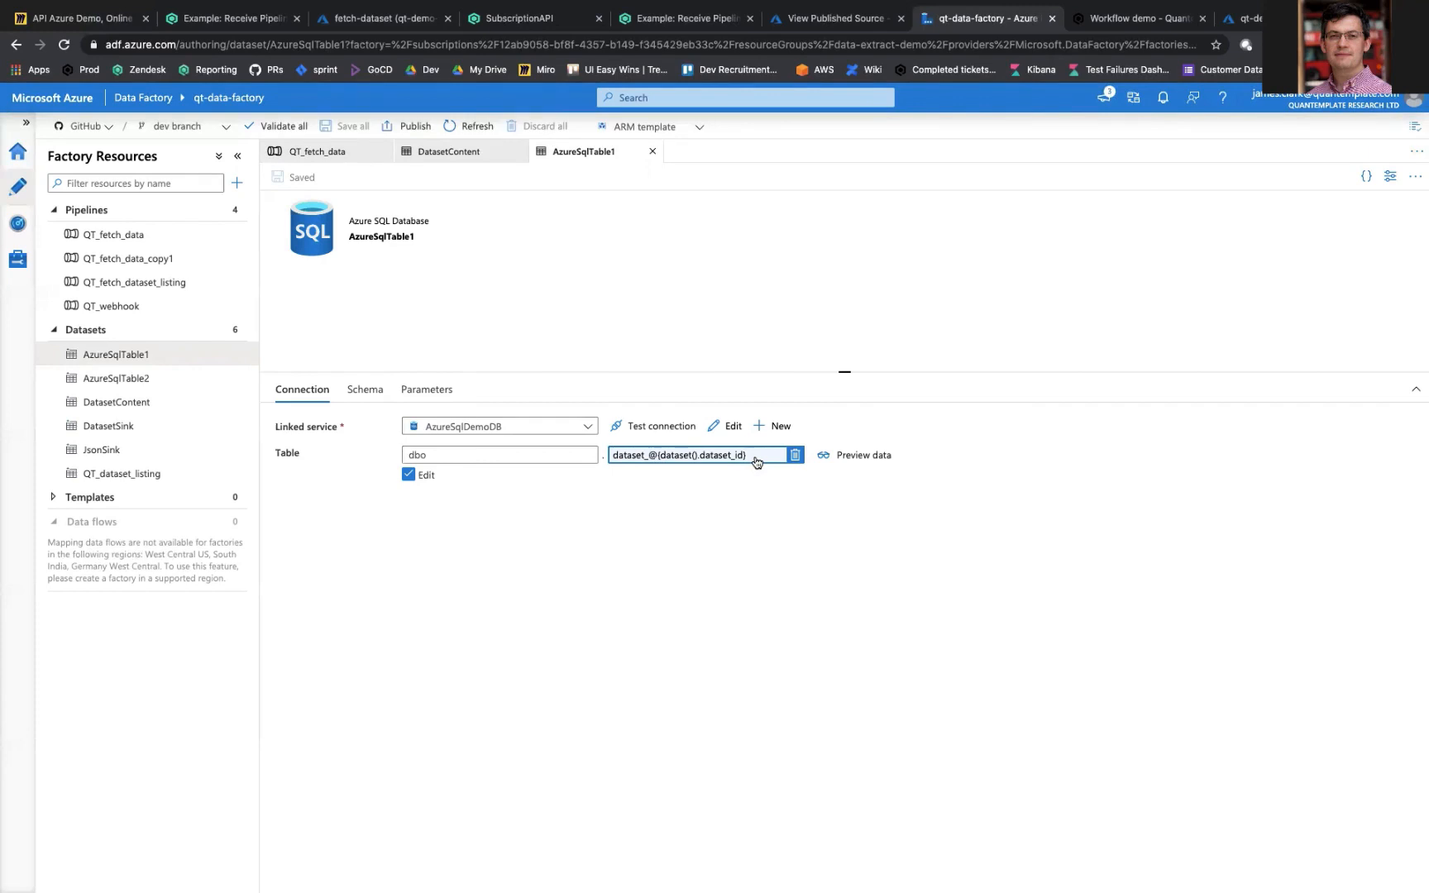
{"action": "left_click", "coordinate": [114, 234]}
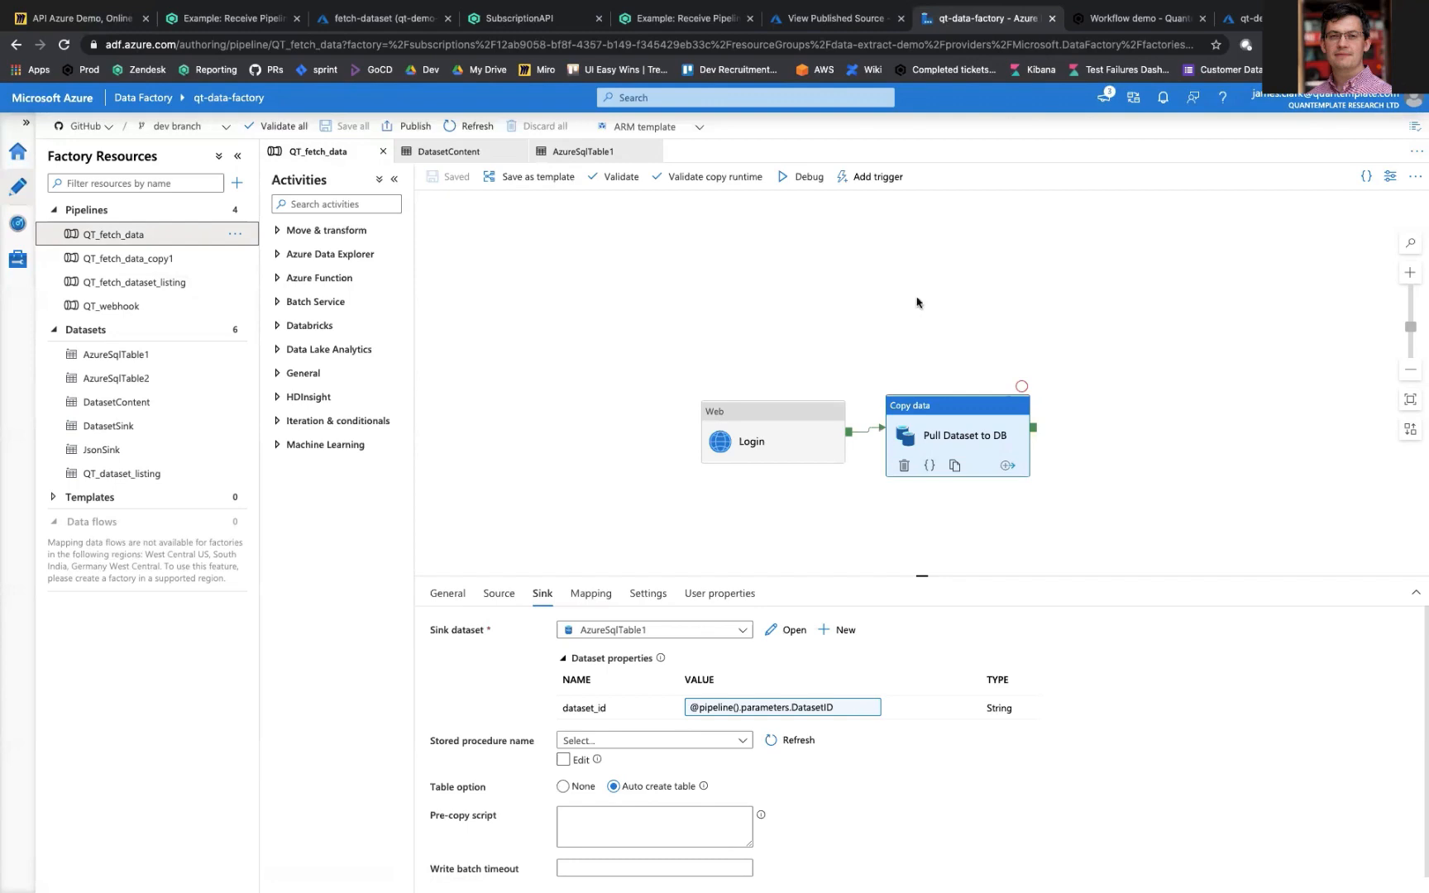
Step: Switch to Quantemplate, run the Workflow demo pipeline, and update the BDX for Export dataset with the Validate: Process: bdx.csv output
{"action": "left_click", "coordinate": [1134, 18]}
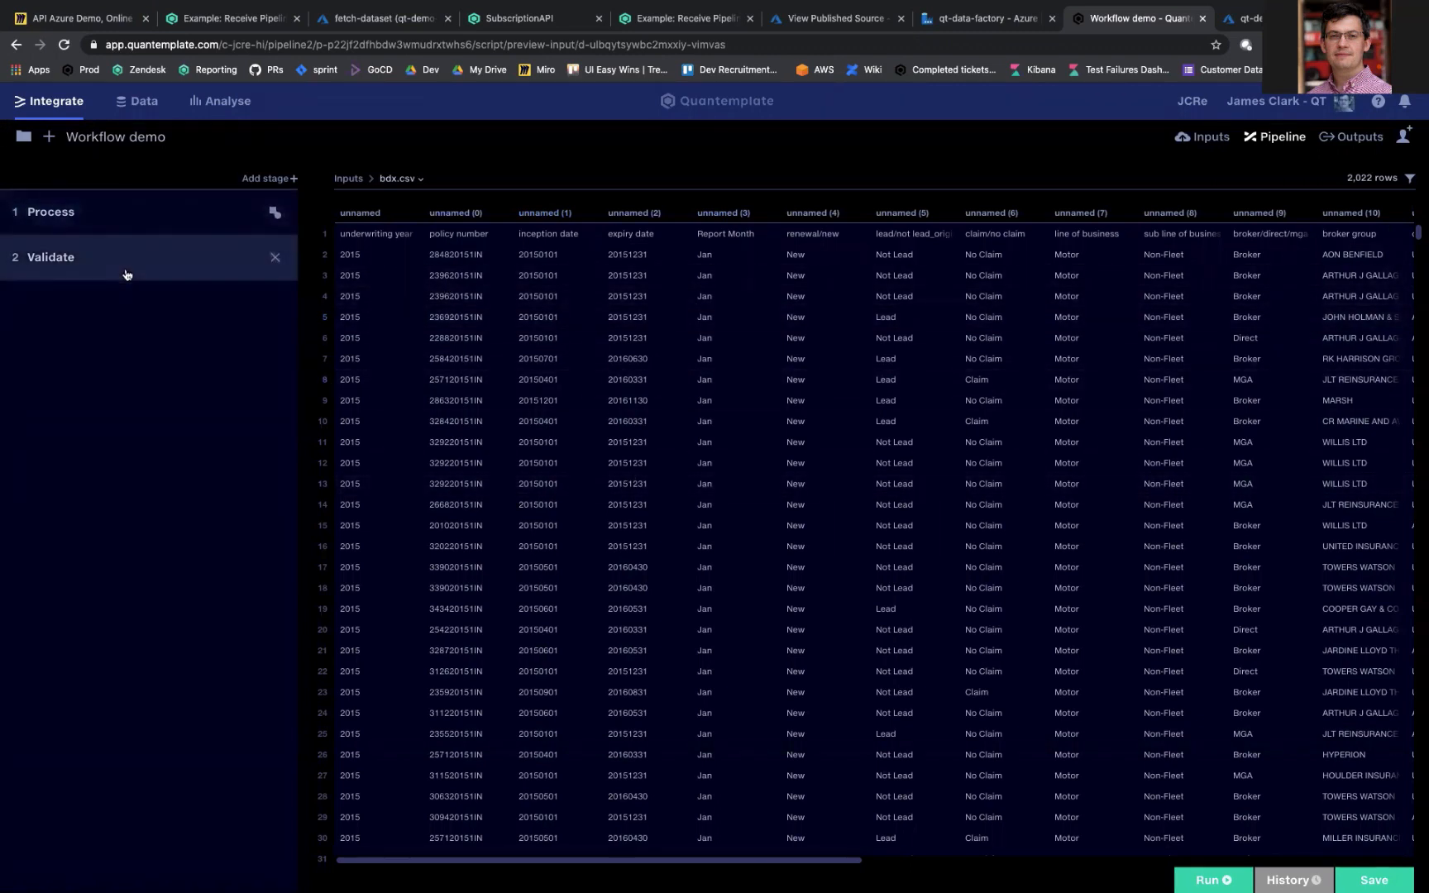
{"action": "left_click", "coordinate": [1215, 879]}
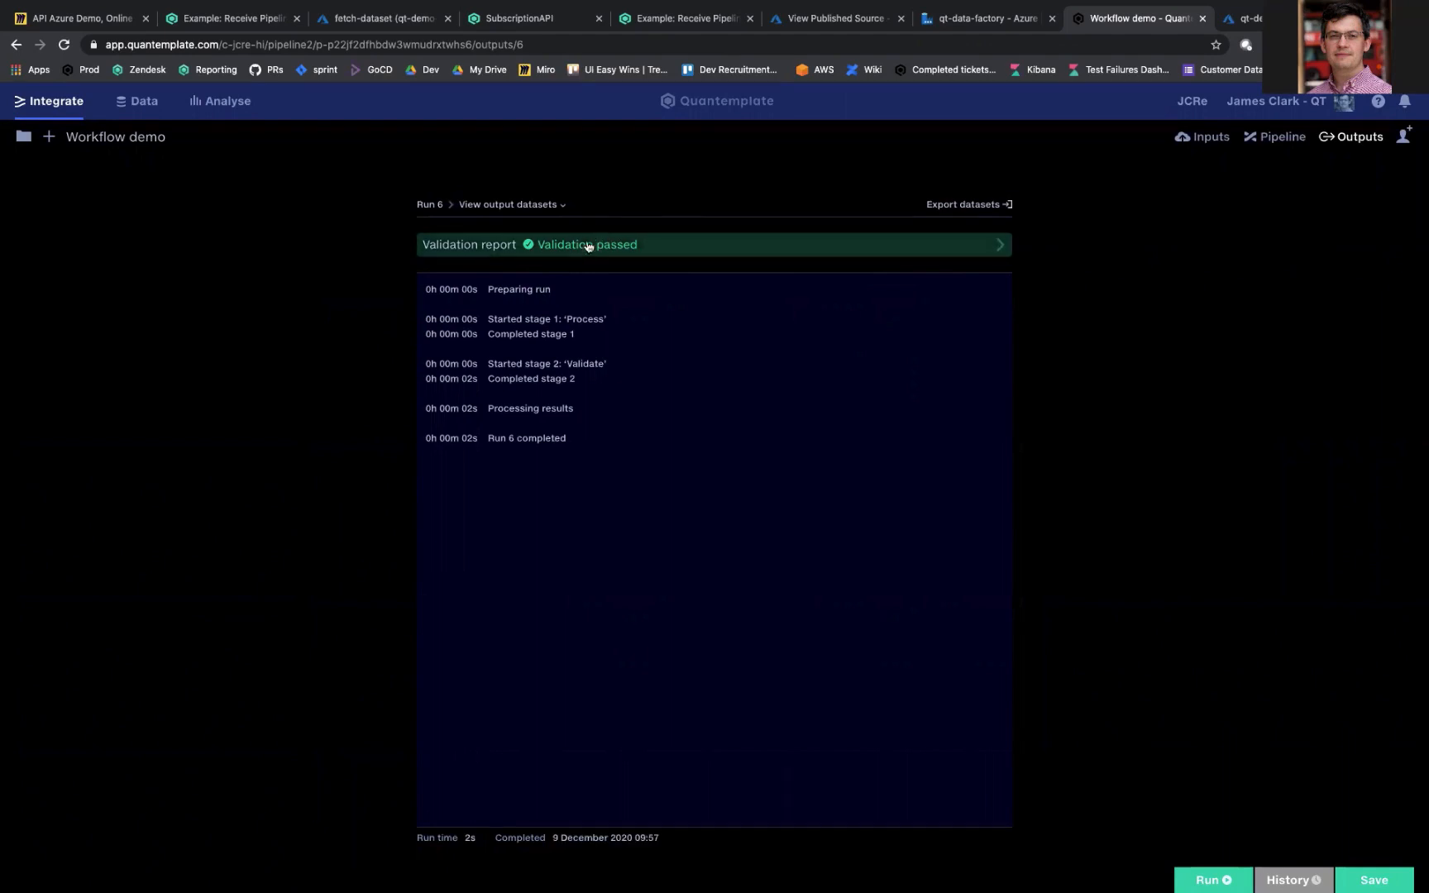
{"action": "left_click", "coordinate": [993, 211]}
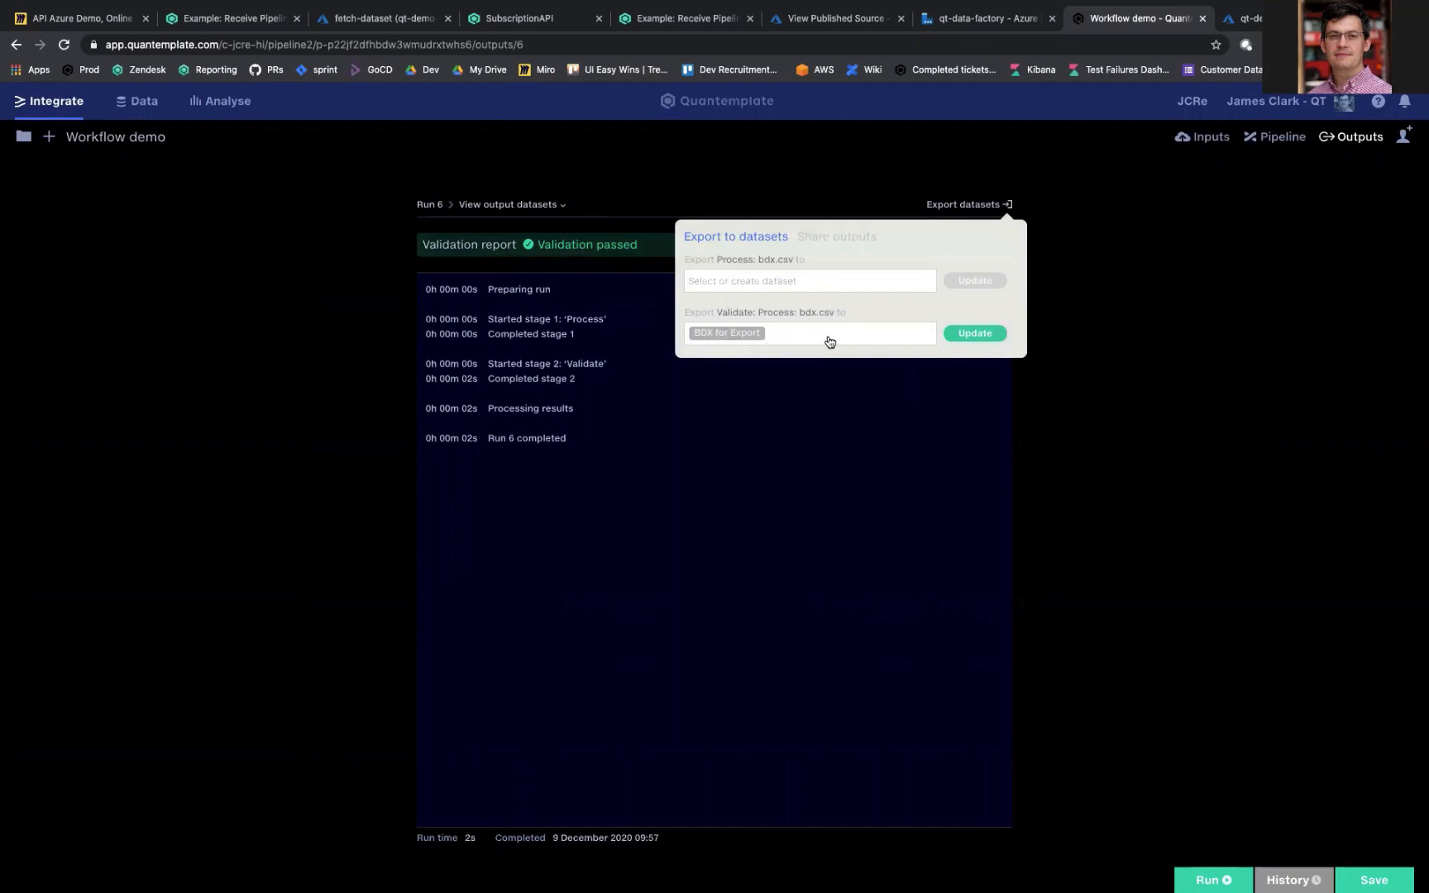
{"action": "left_click", "coordinate": [975, 336]}
Step: Open the BDX for Export dataset and check the dataset ID in its web address
{"action": "left_click", "coordinate": [139, 101]}
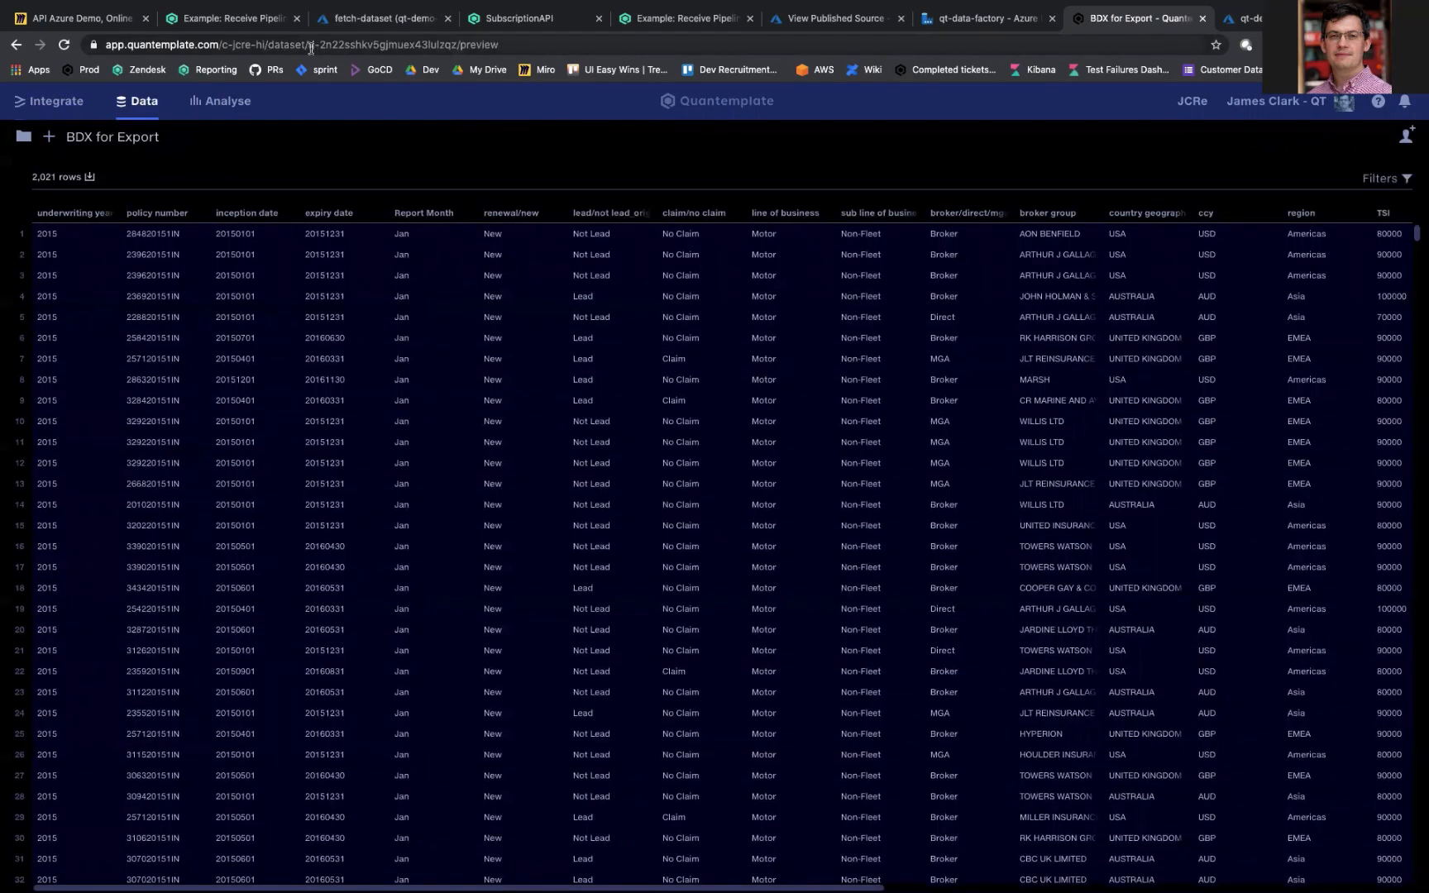
{"action": "left_click_drag", "start_coordinate": [309, 44], "coordinate": [392, 44]}
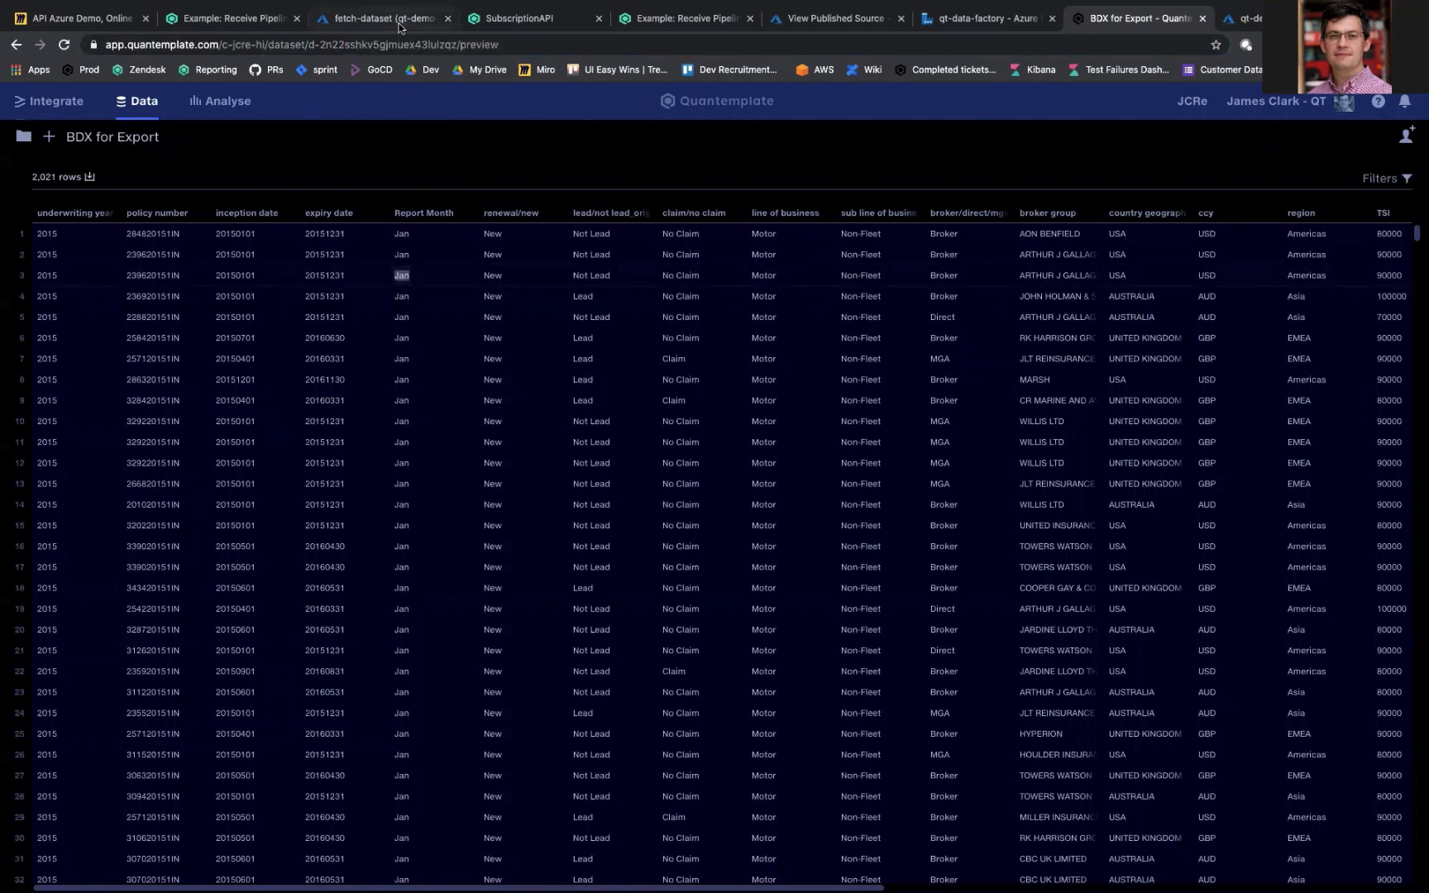
Step: Refresh the fetch-dataset runbook in the Azure portal, open its newest job, and review the WEBHOOKDATA dataset ID and the output log
{"action": "left_click", "coordinate": [399, 20]}
{"action": "left_click", "coordinate": [699, 197]}
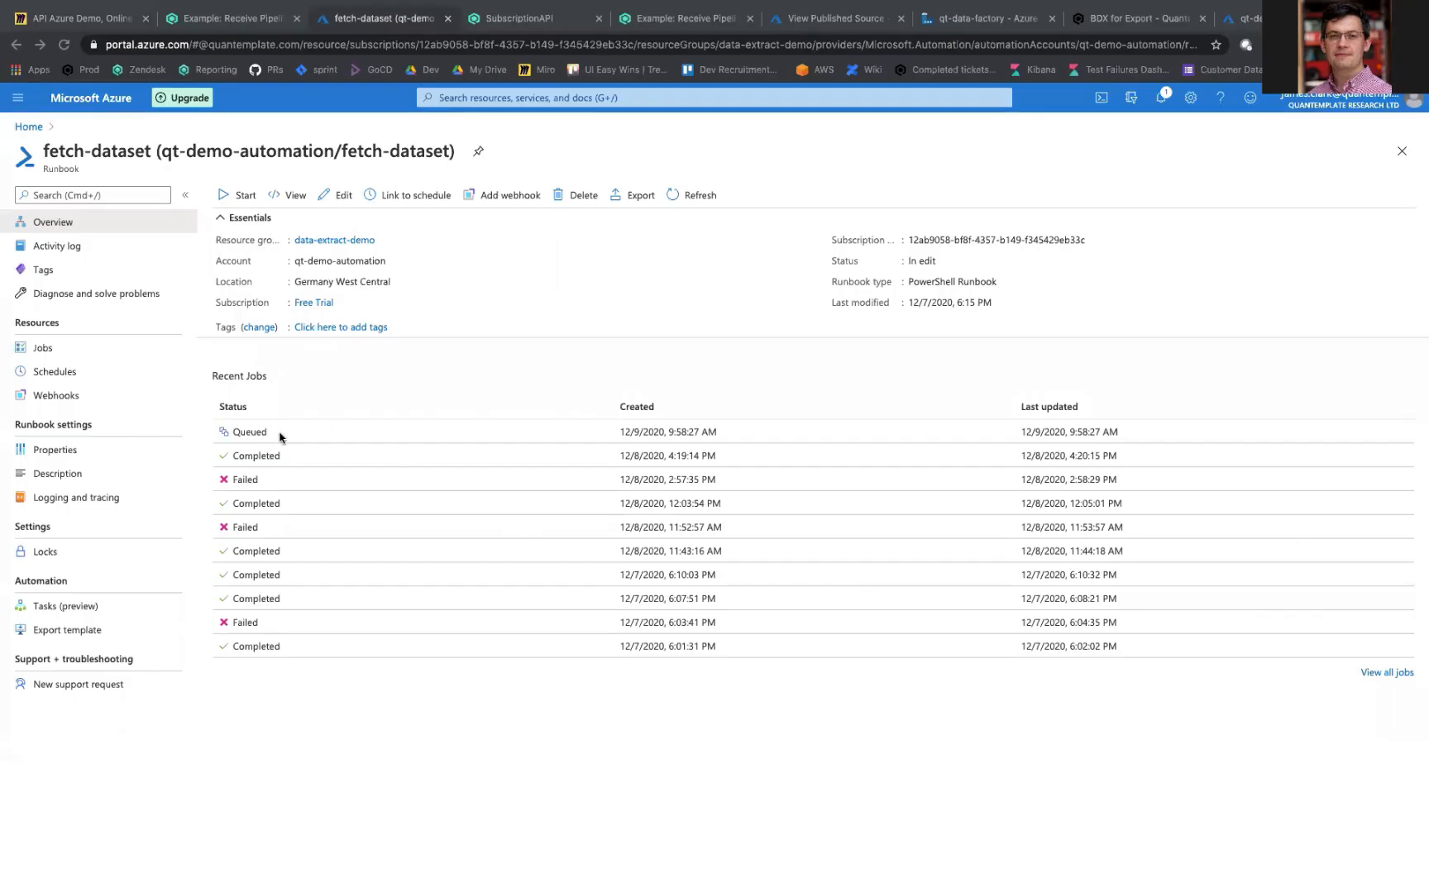
{"action": "left_click", "coordinate": [345, 438]}
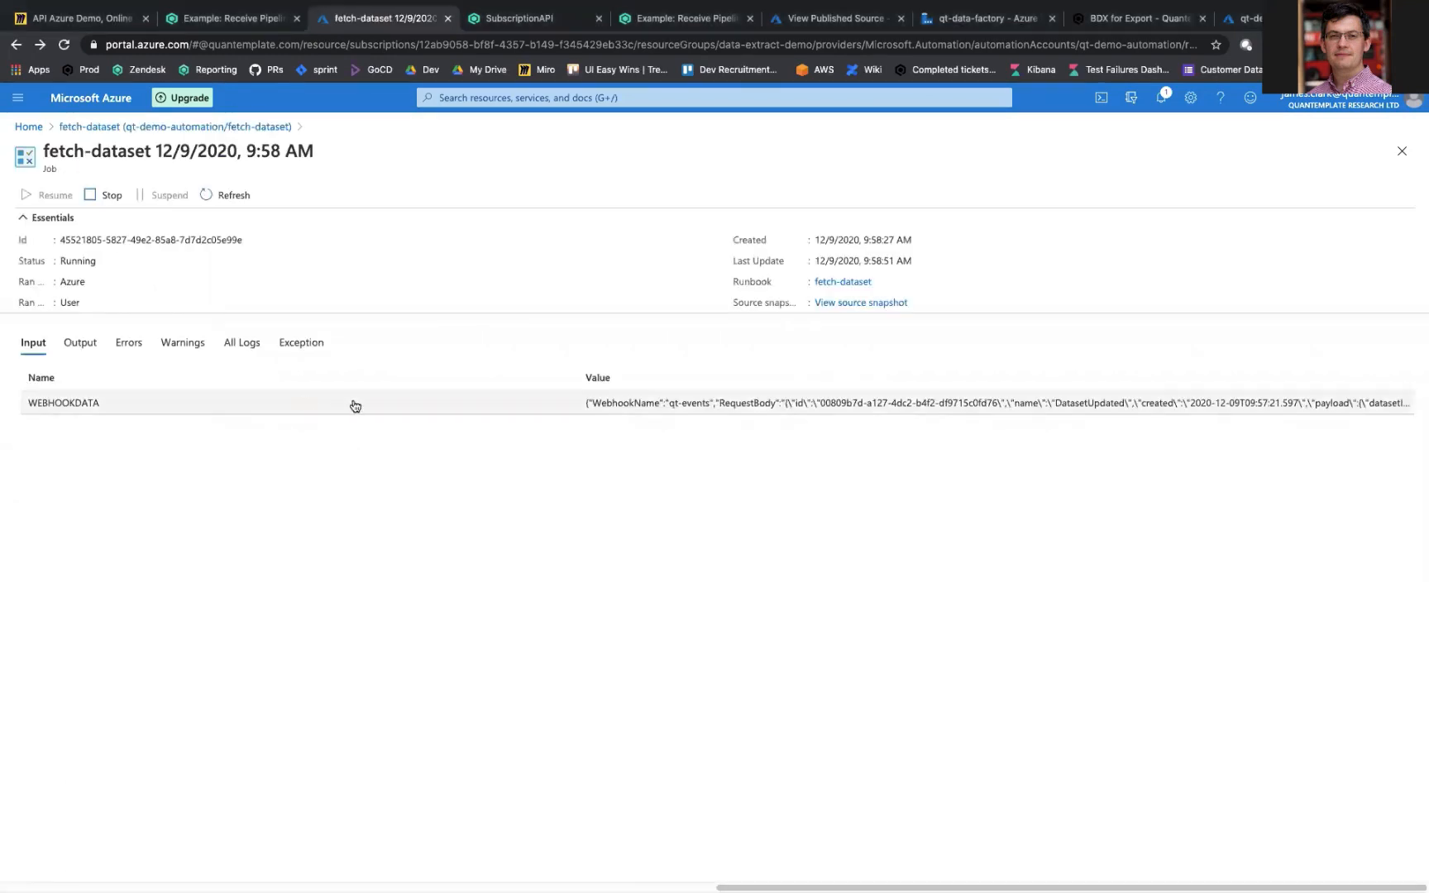
{"action": "left_click", "coordinate": [766, 402]}
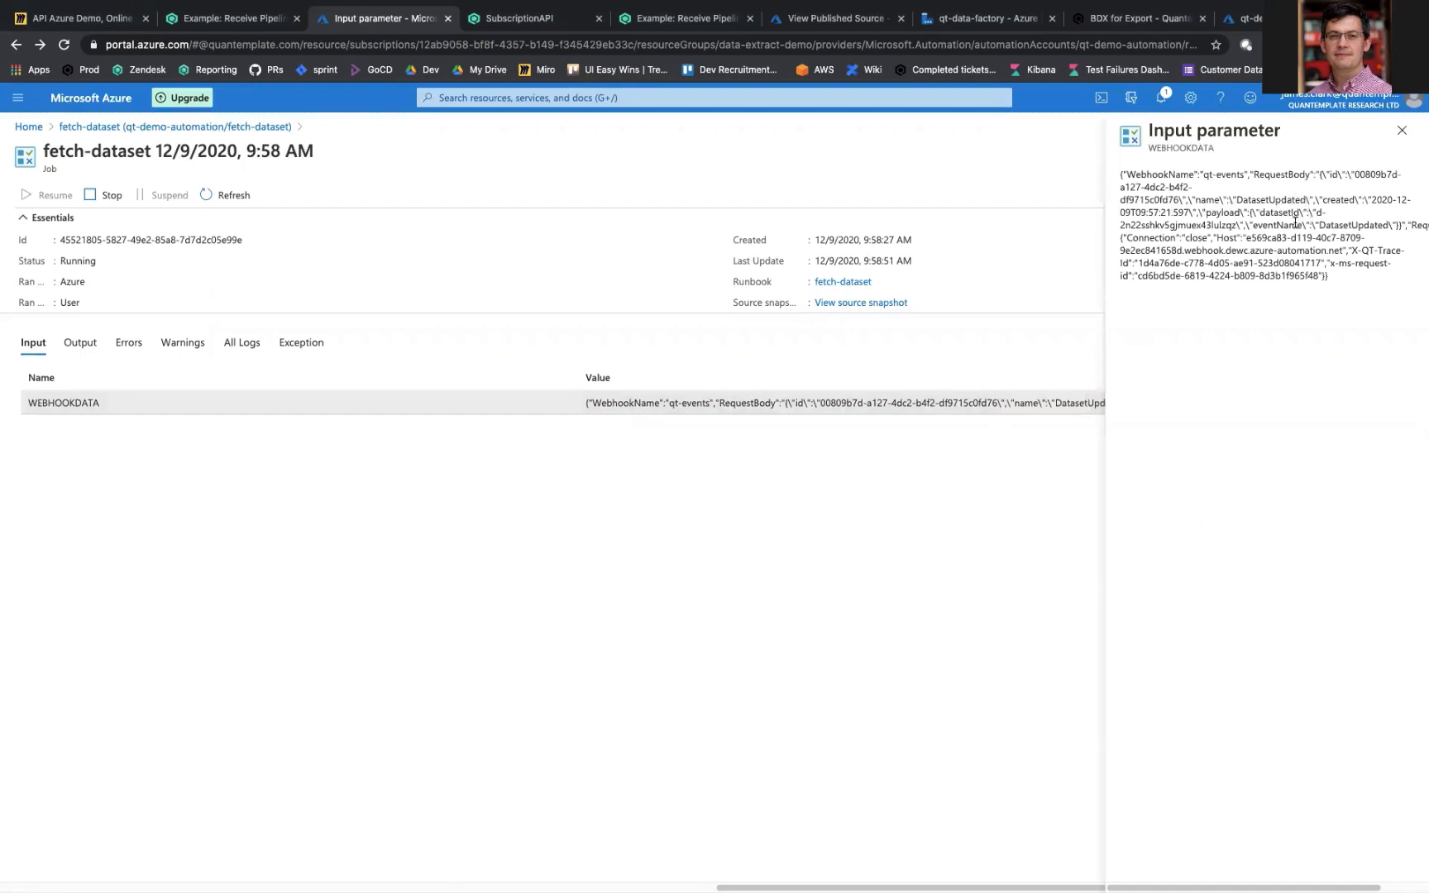
{"action": "double_click", "coordinate": [1131, 224]}
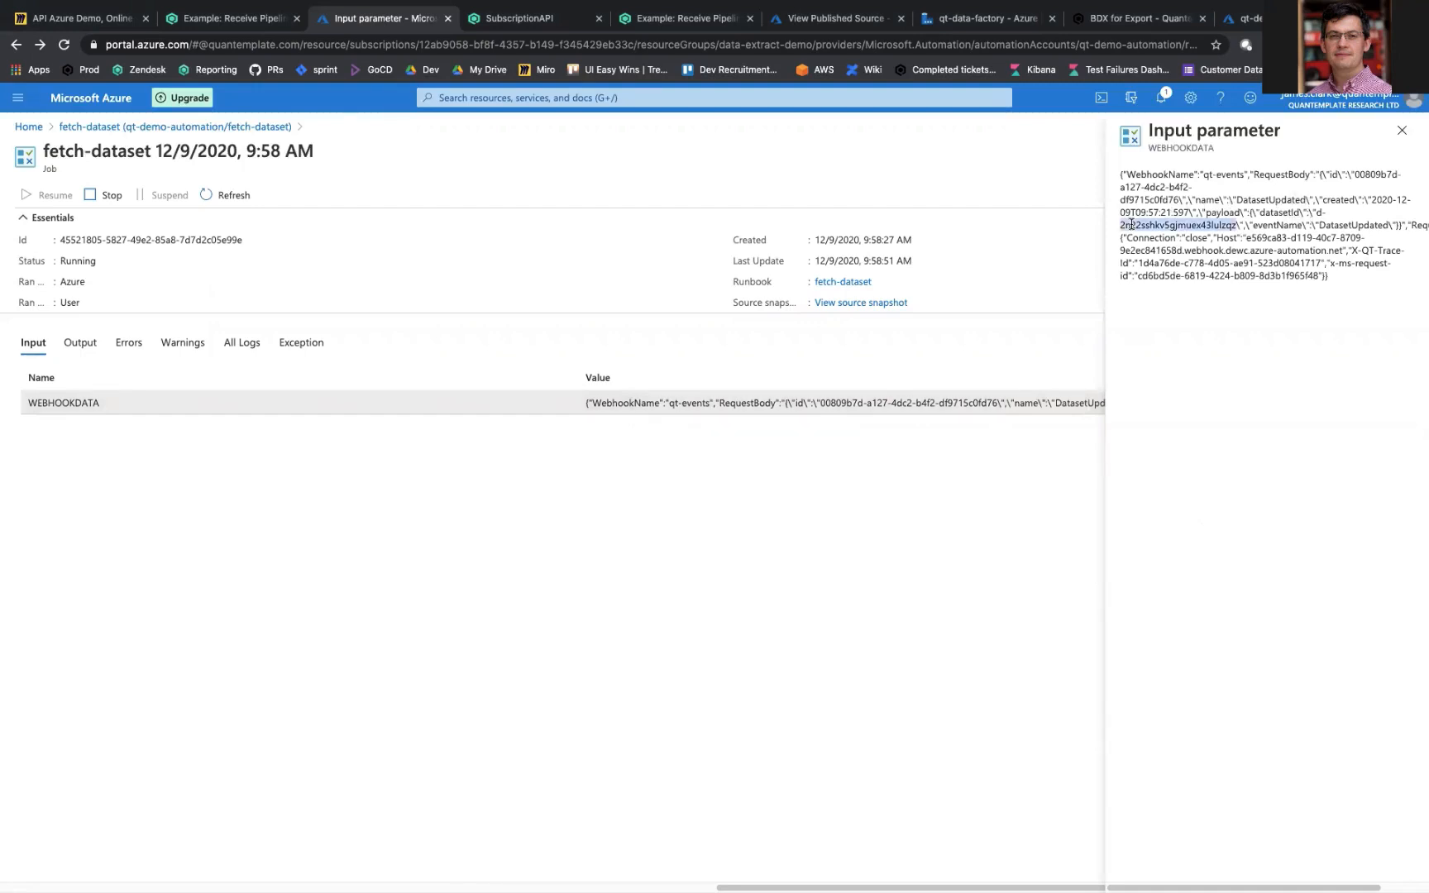
{"action": "left_click", "coordinate": [942, 530]}
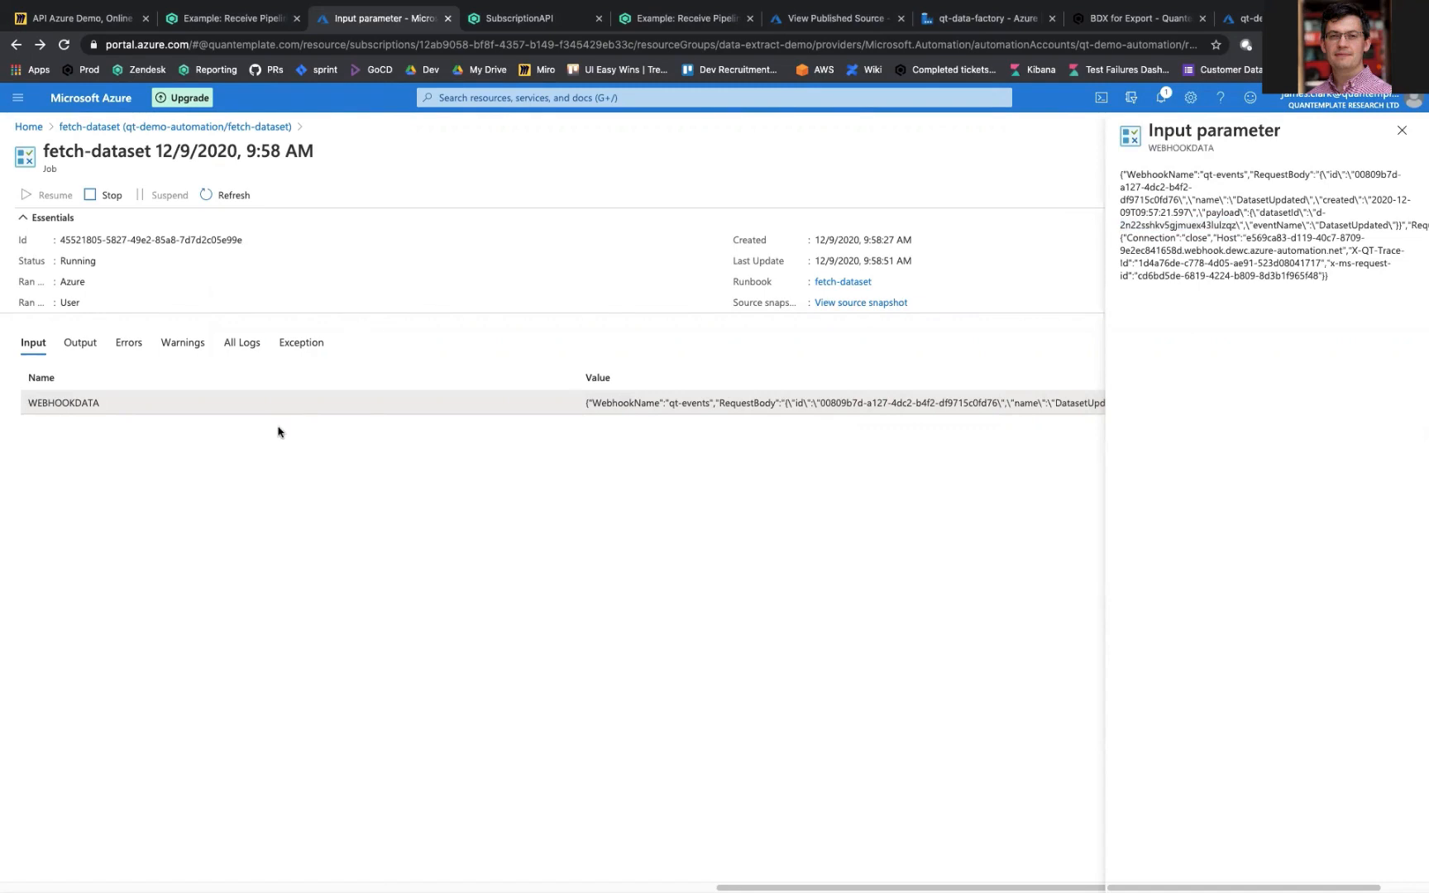
{"action": "left_click", "coordinate": [82, 341]}
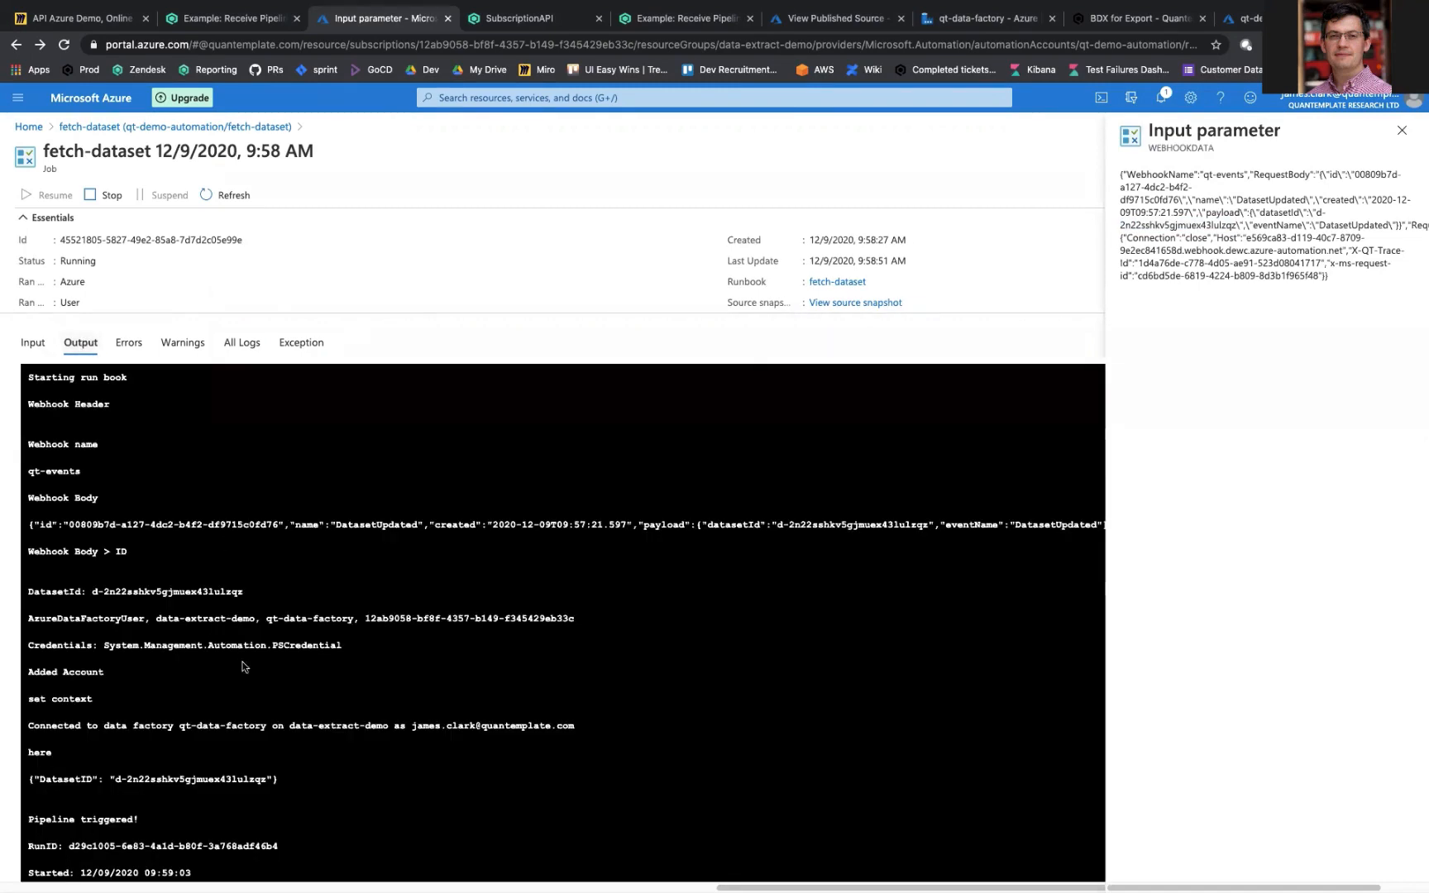
{"action": "scroll", "coordinate": [242, 667], "scroll_direction": "down", "scroll_amount": 2}
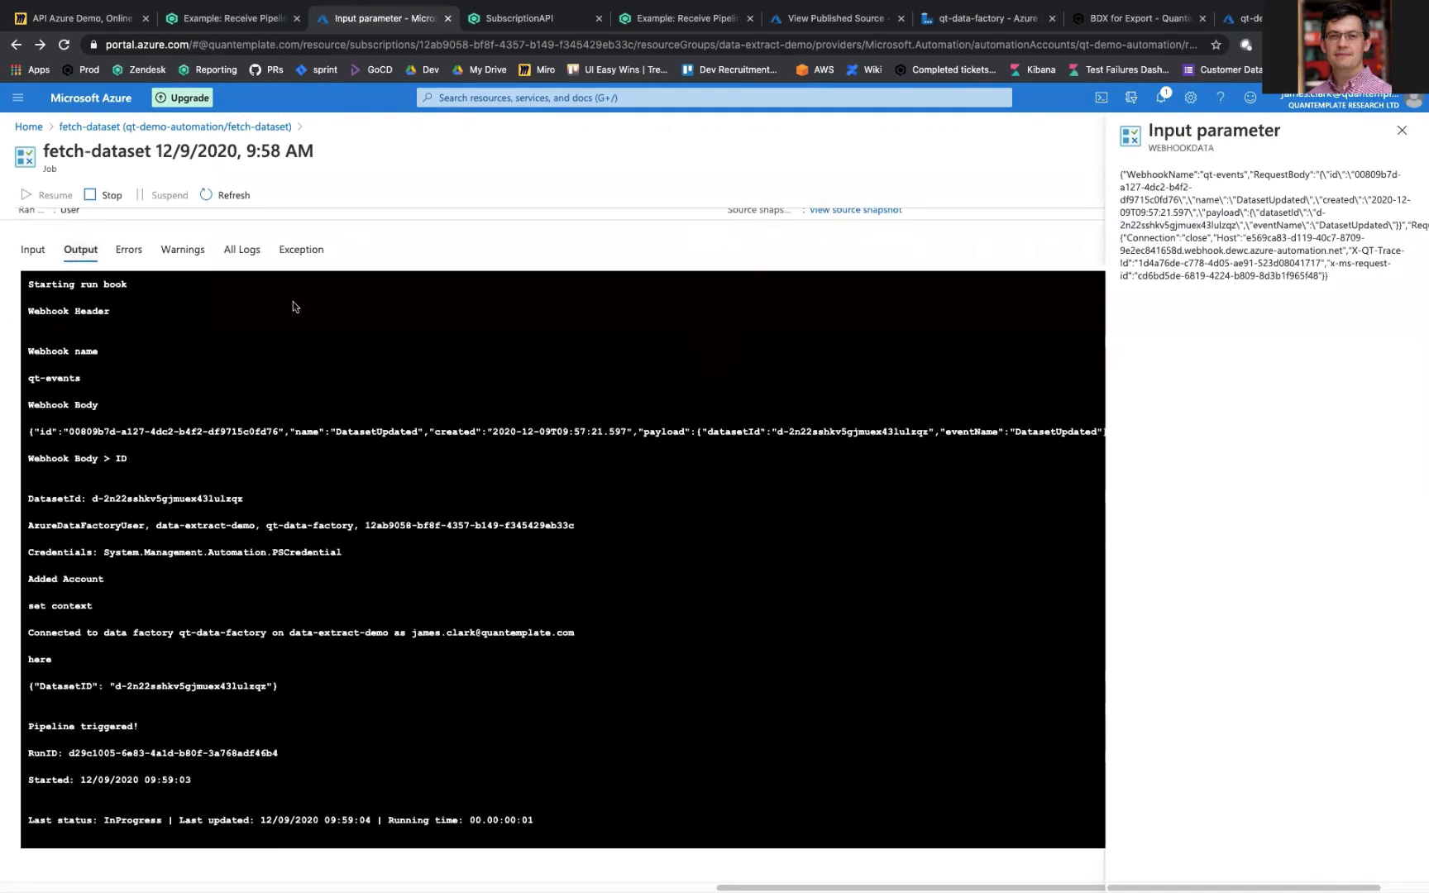
Step: In qt-data-factory's pipeline run monitoring, check the newest QT_fetch_data run's DatasetID parameter and open its activity runs
{"action": "left_click", "coordinate": [954, 25]}
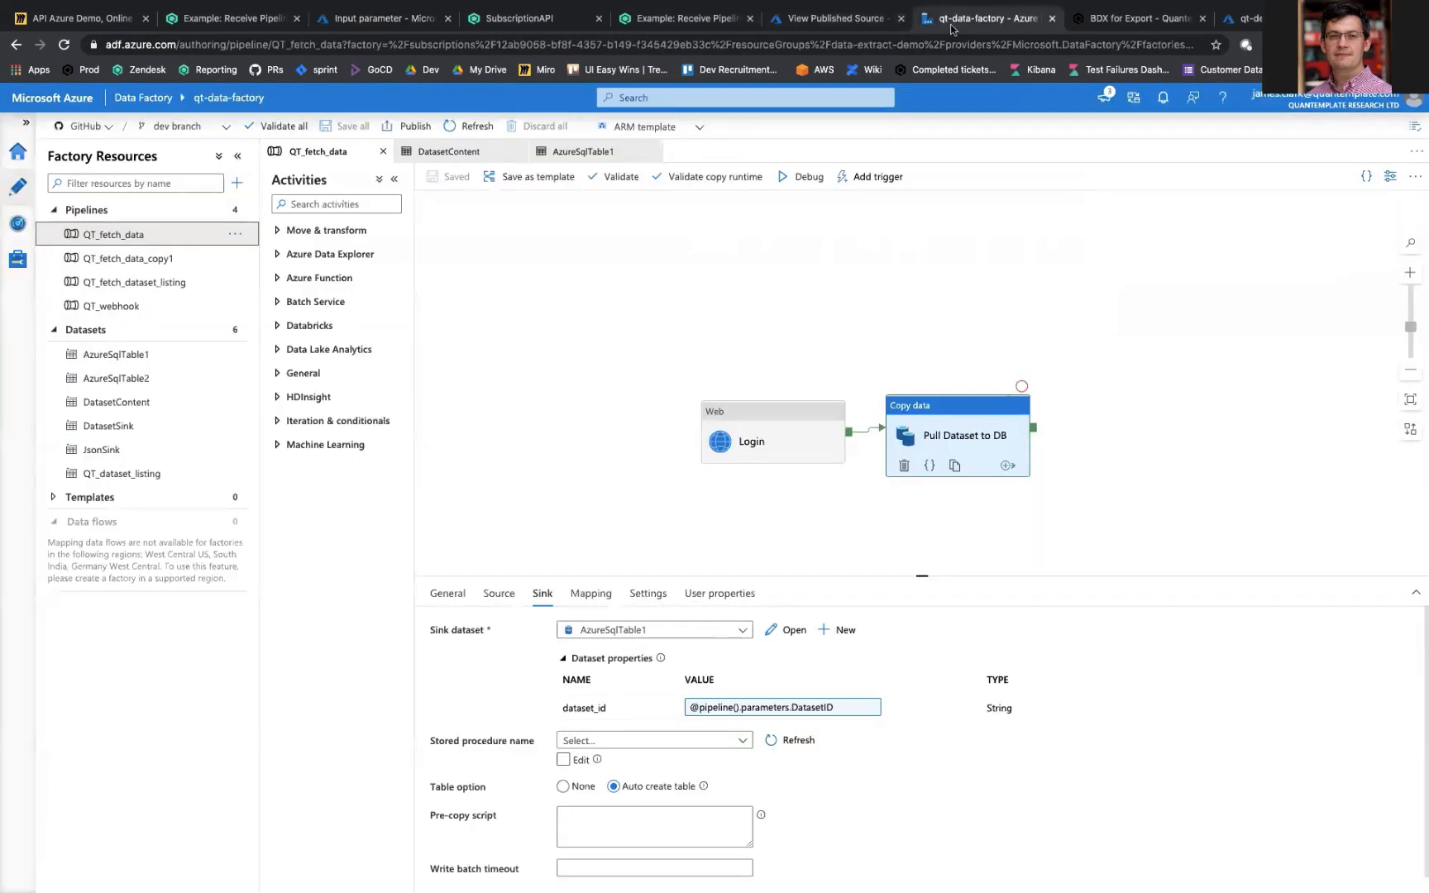
{"action": "left_click", "coordinate": [24, 227]}
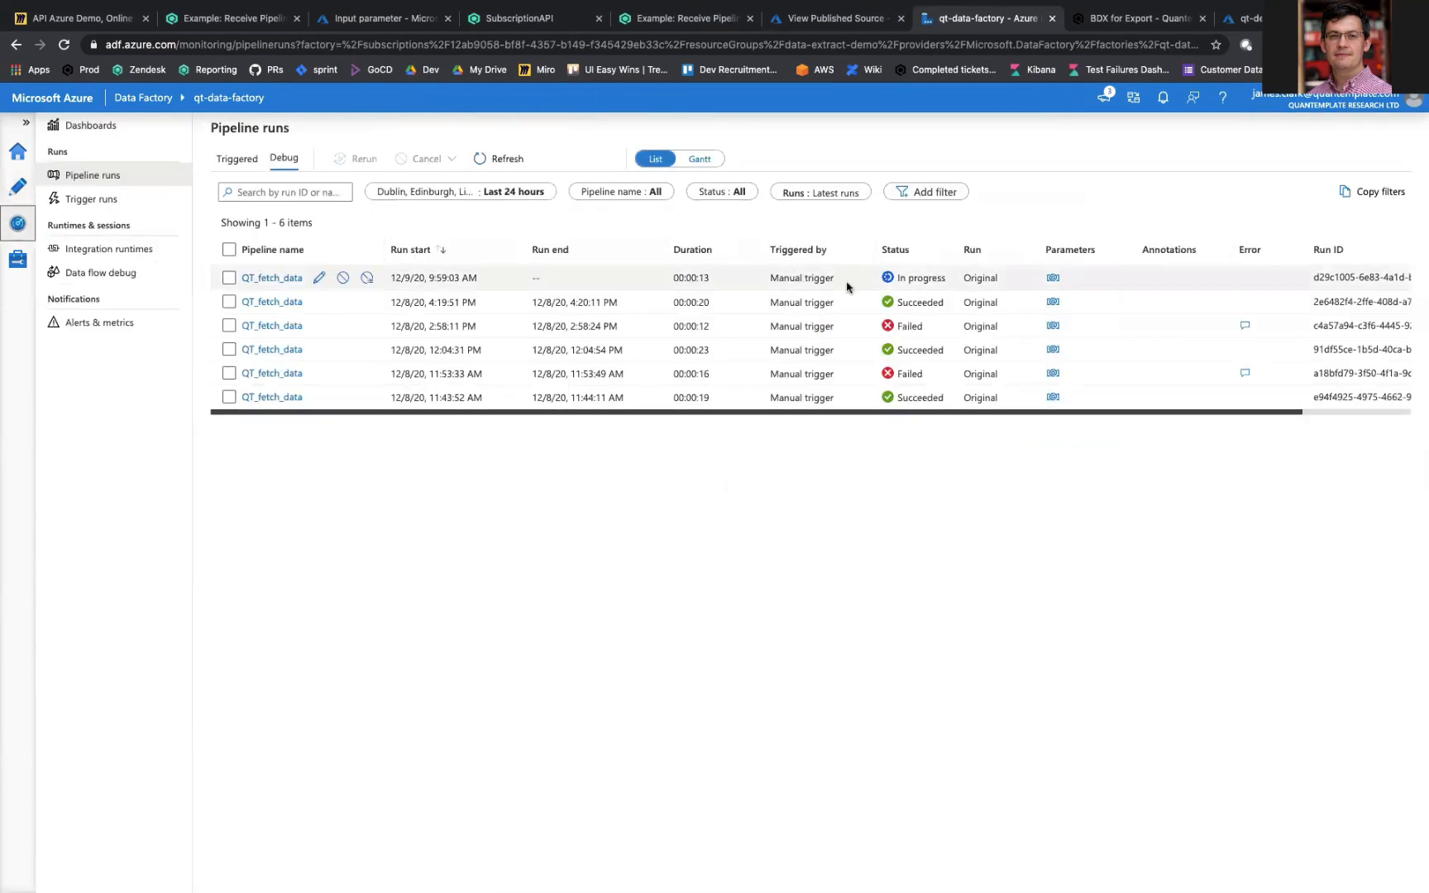
{"action": "left_click", "coordinate": [1054, 279]}
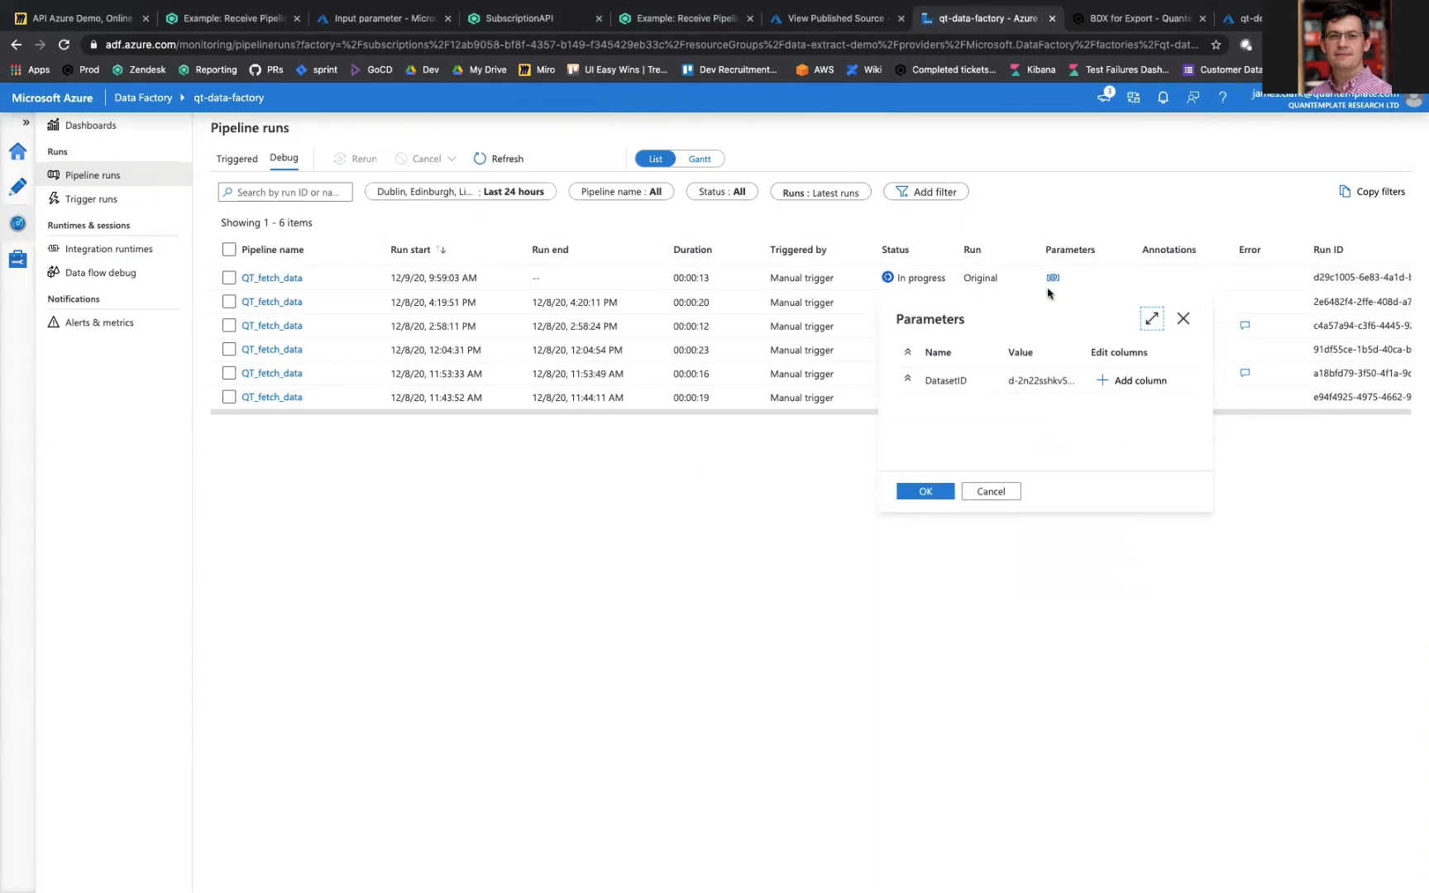
{"action": "left_click_drag", "start_coordinate": [1009, 382], "coordinate": [1045, 380]}
{"action": "left_click", "coordinate": [860, 620]}
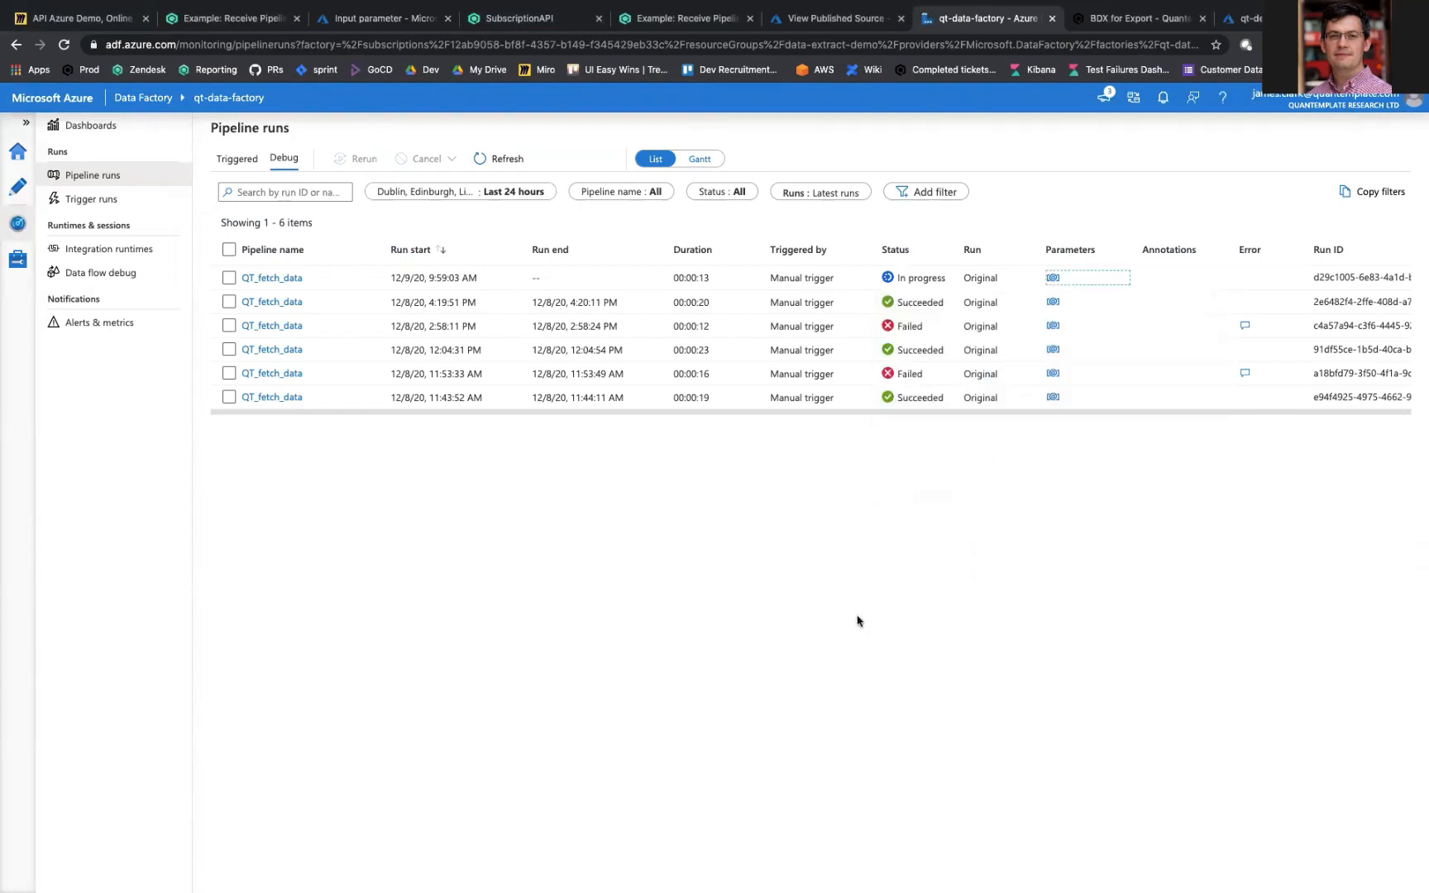
{"action": "left_click", "coordinate": [280, 278]}
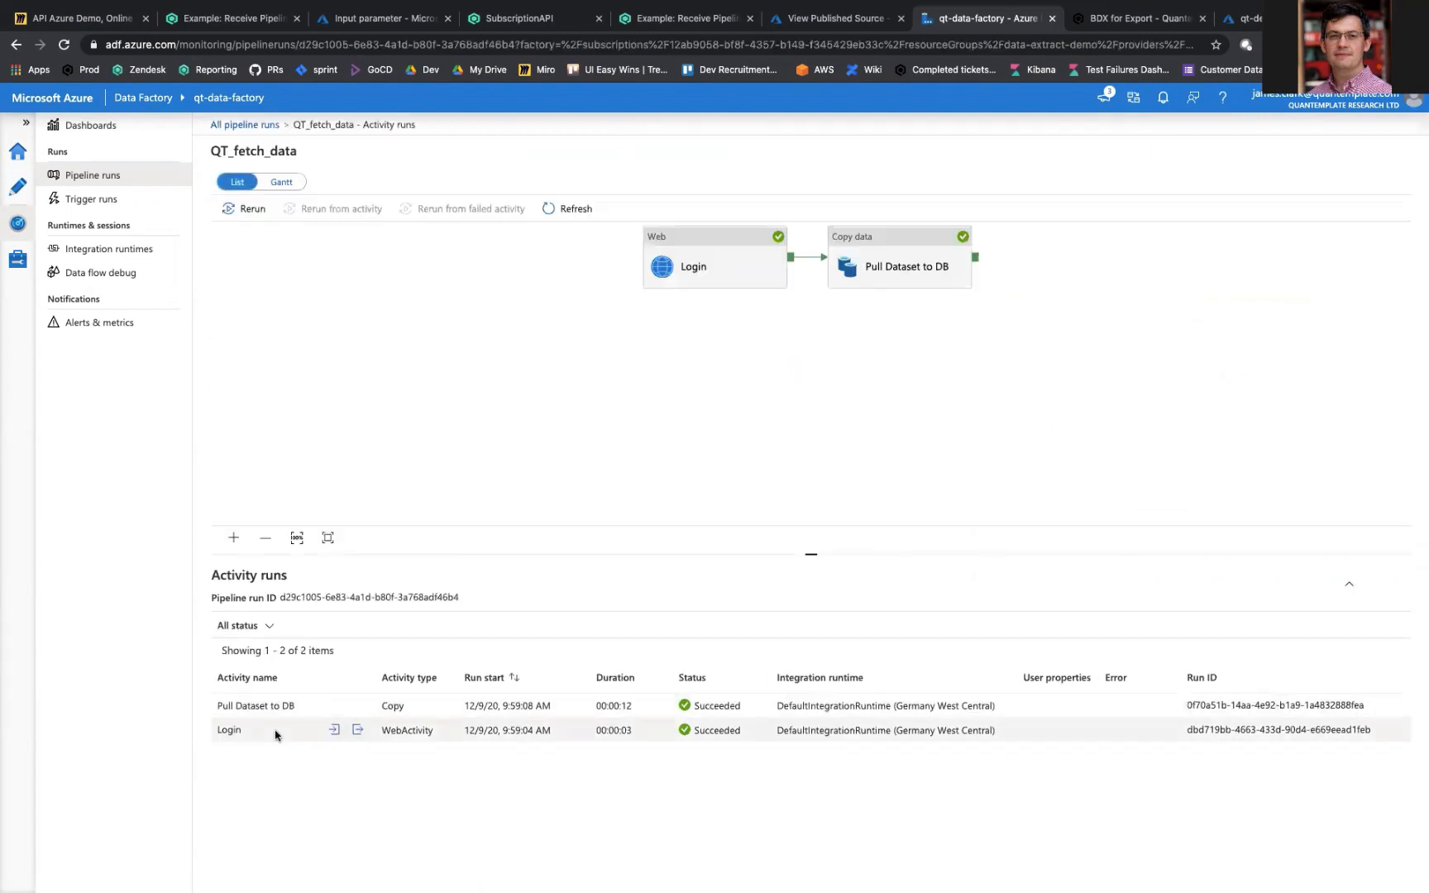
Step: In the qt-demo SQL query editor, run select * from [dbo].[dataset_d-2n22sshkv5gjmuex43lulzqz], and return to the API Azure Demo board in Miro
{"action": "left_click", "coordinate": [1266, 18]}
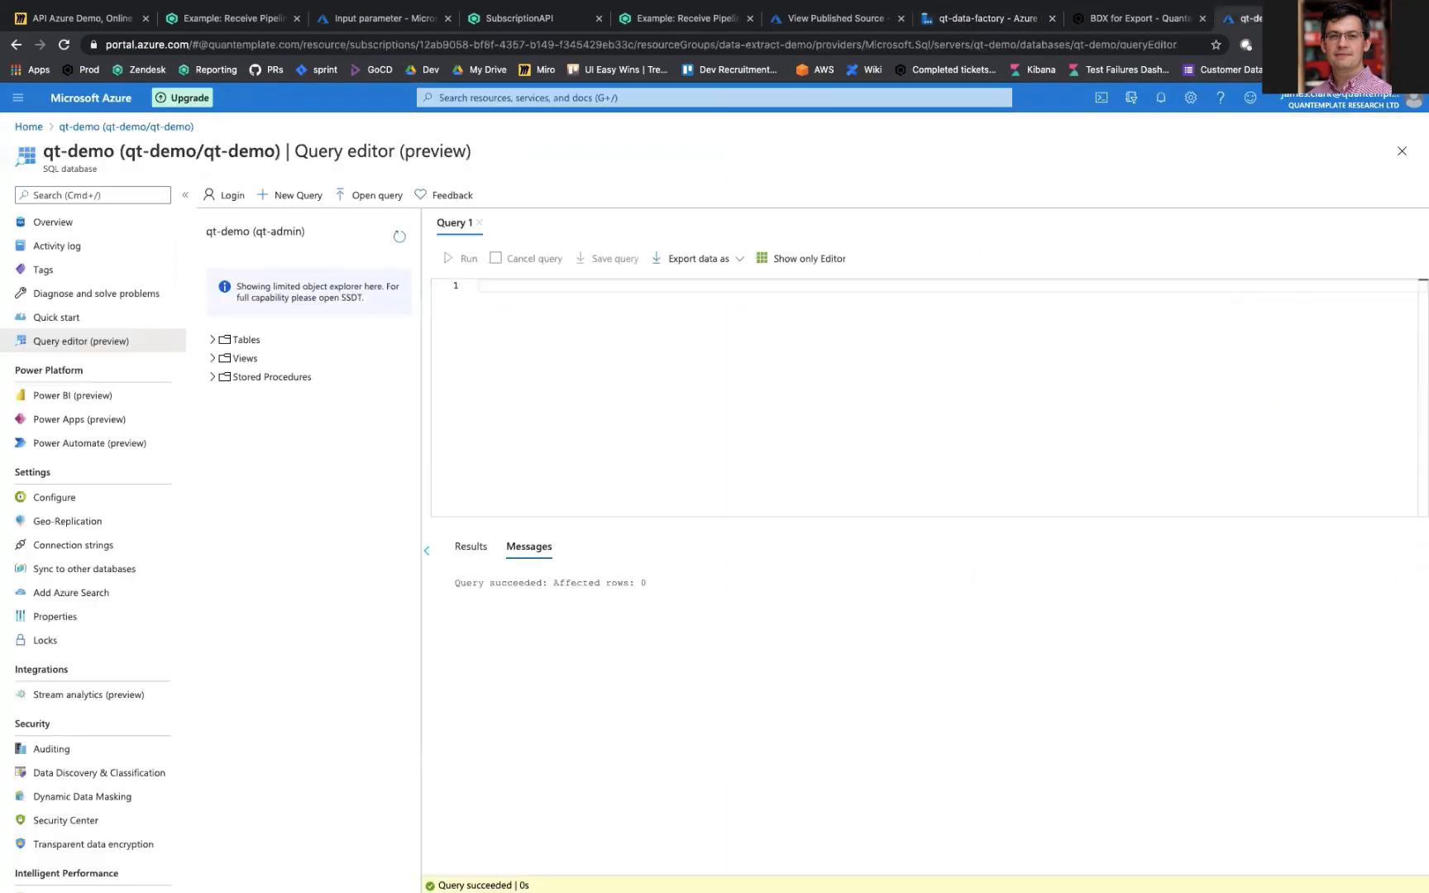
{"action": "left_click", "coordinate": [212, 342]}
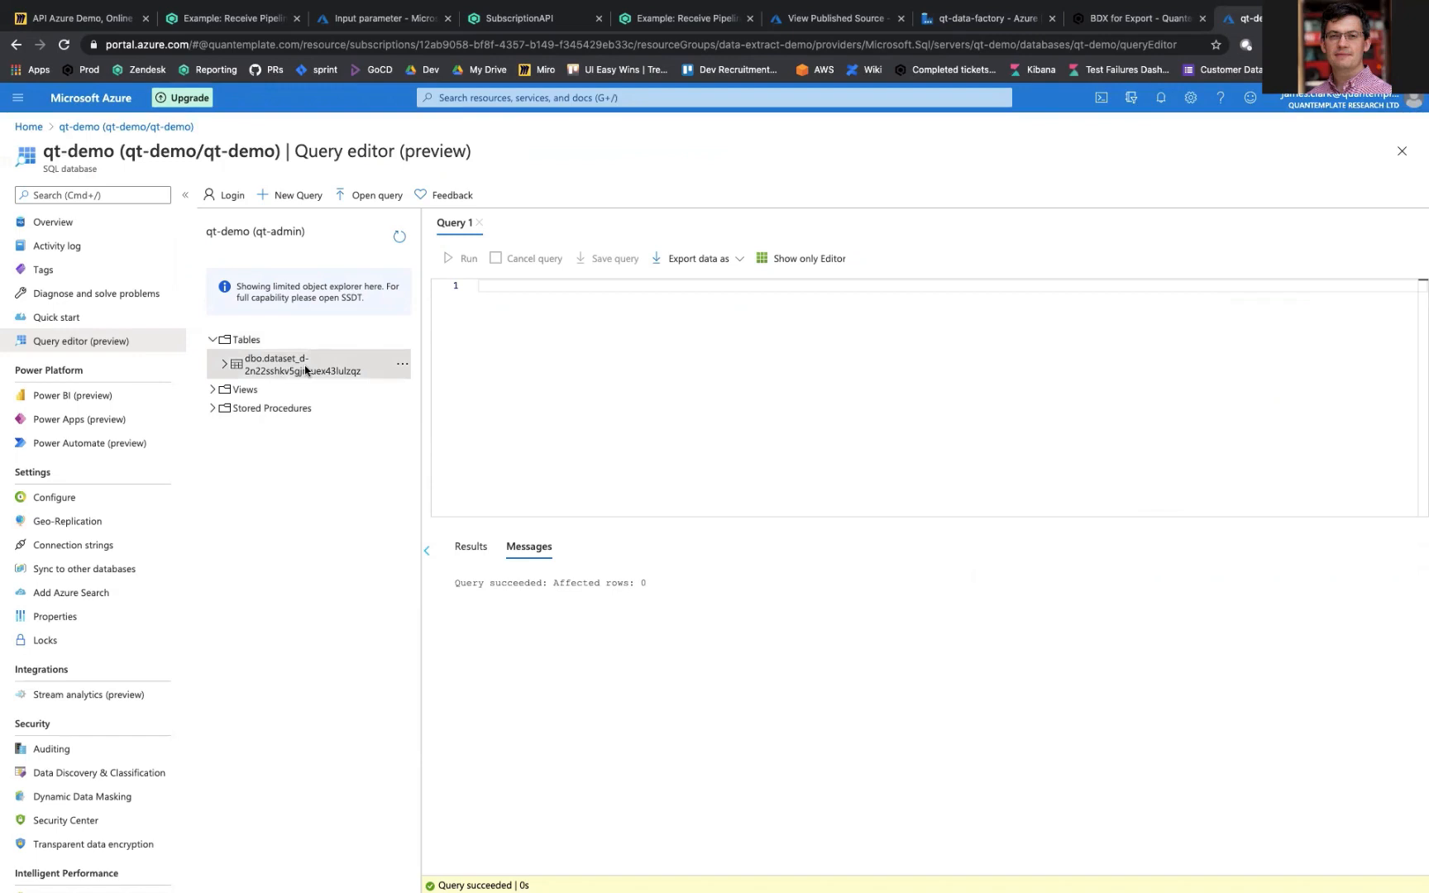
{"action": "left_click", "coordinate": [521, 315]}
{"action": "type", "text": "select *"}
{"action": "type", "text": "from [dbo].[dataset_d-2n22sshkv5gjmuex43lulzqz]"}
{"action": "left_click", "coordinate": [460, 258]}
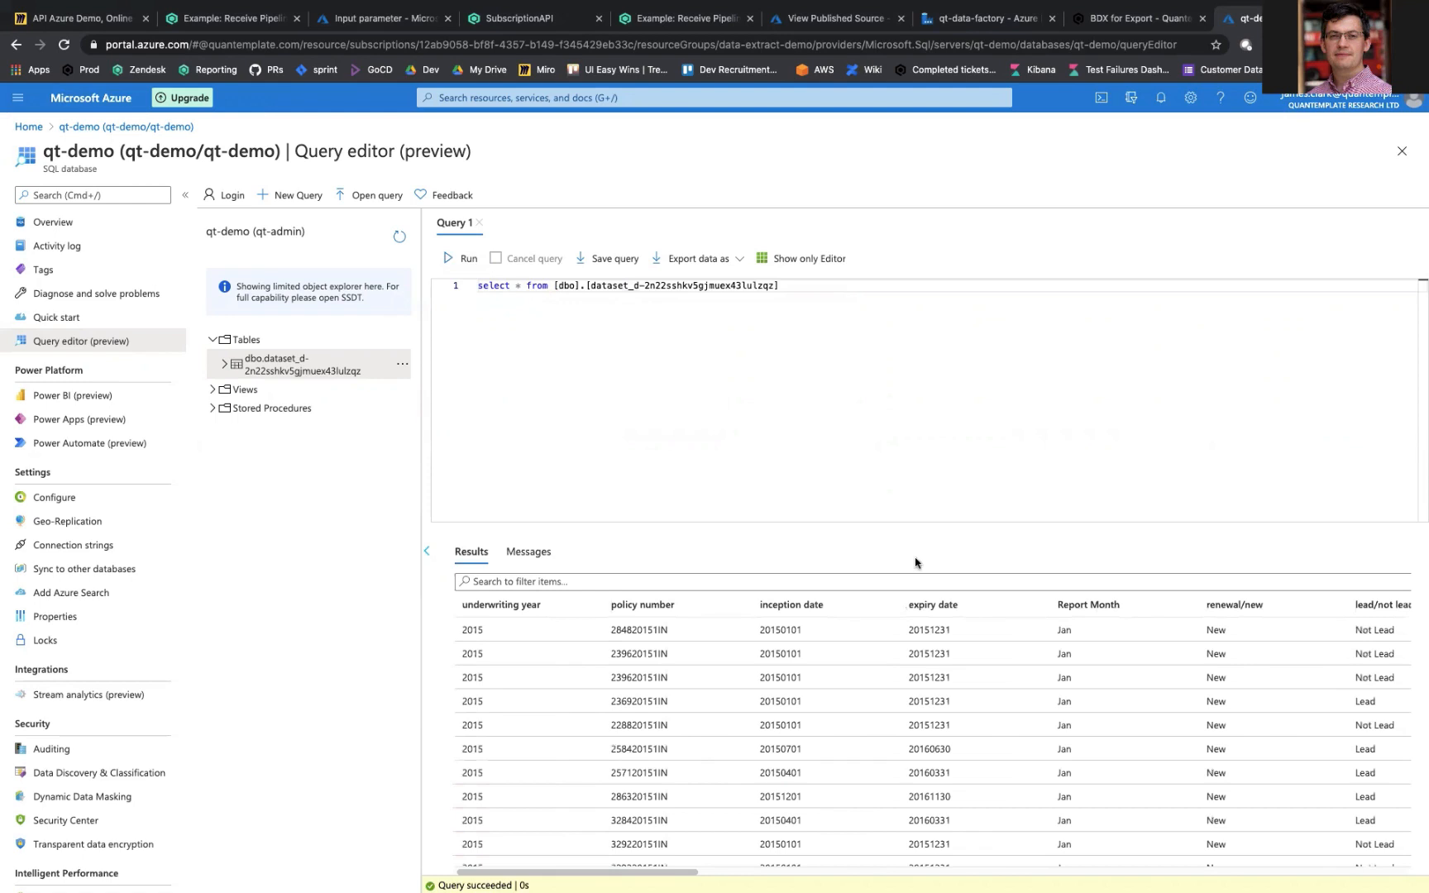
{"action": "left_click", "coordinate": [82, 20]}
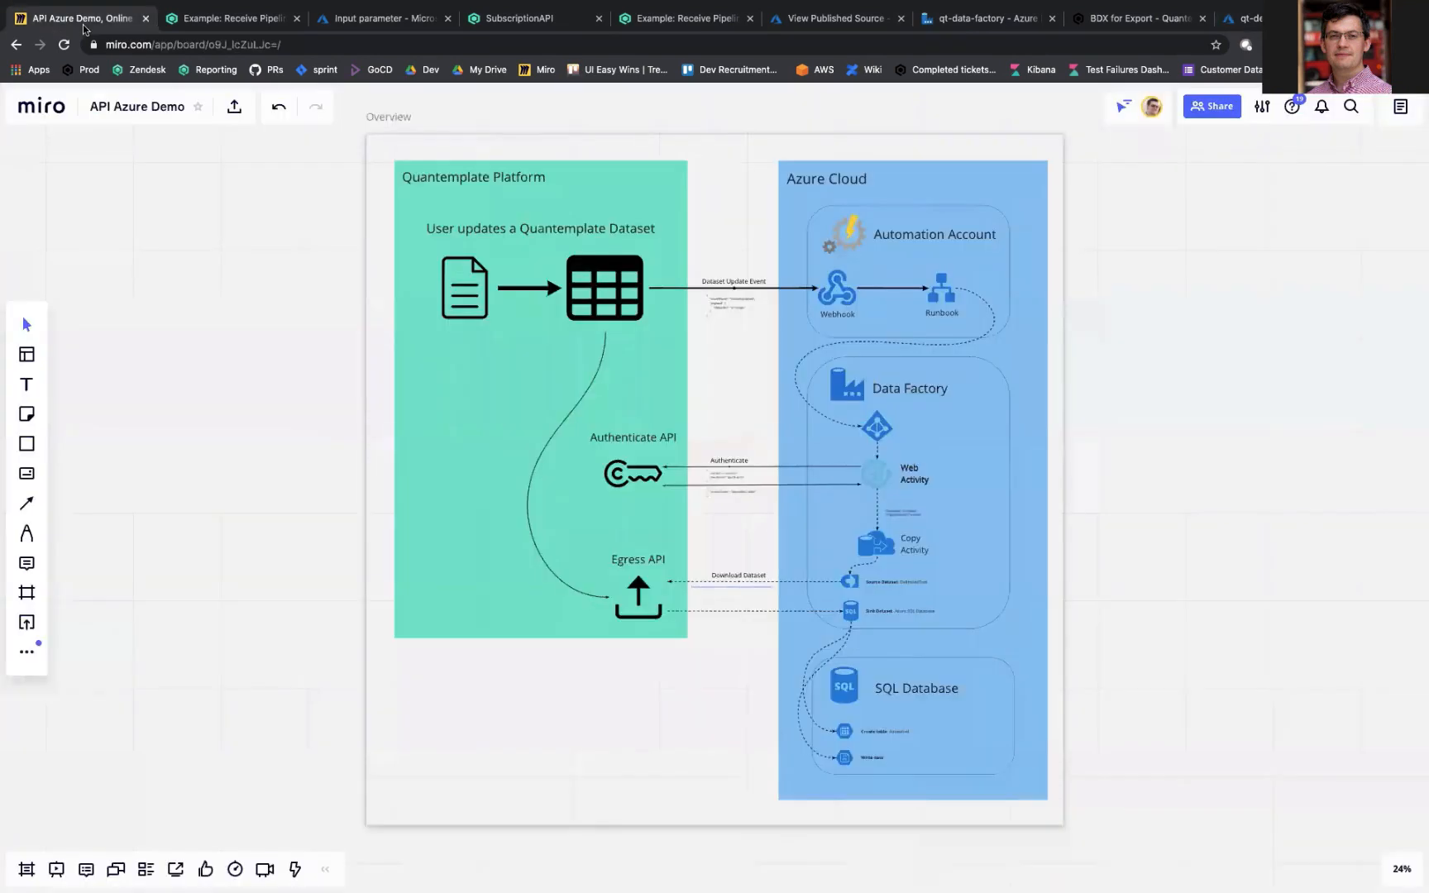